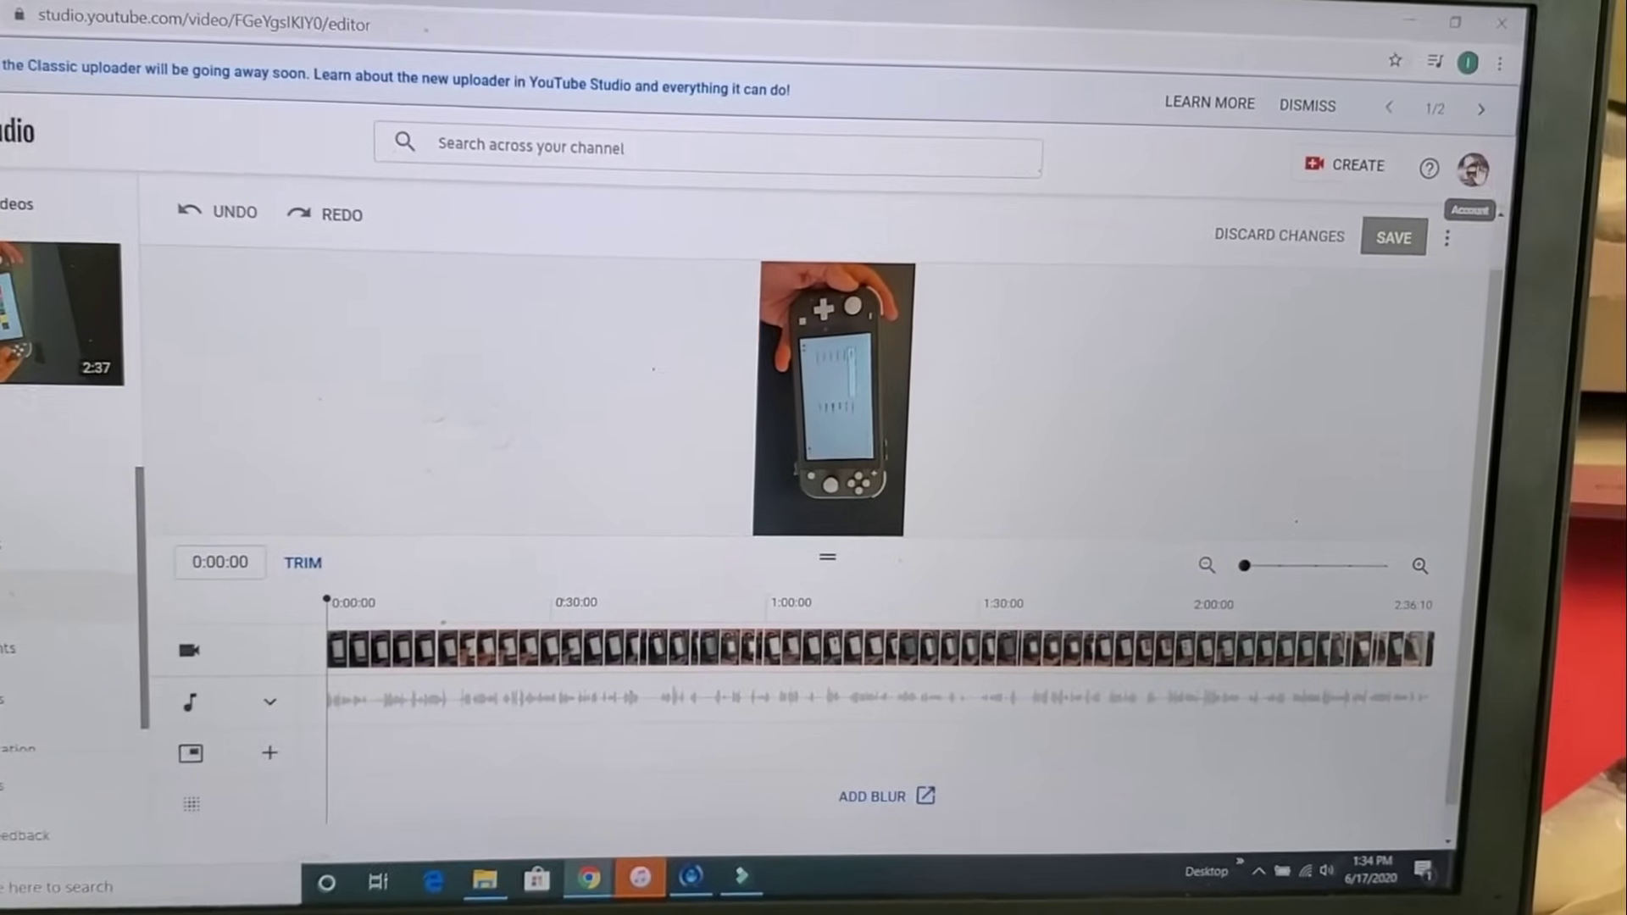
# Visit the channel home page from the avatar menu, then go to the Studio dashboard
pyautogui.click(1472, 171)
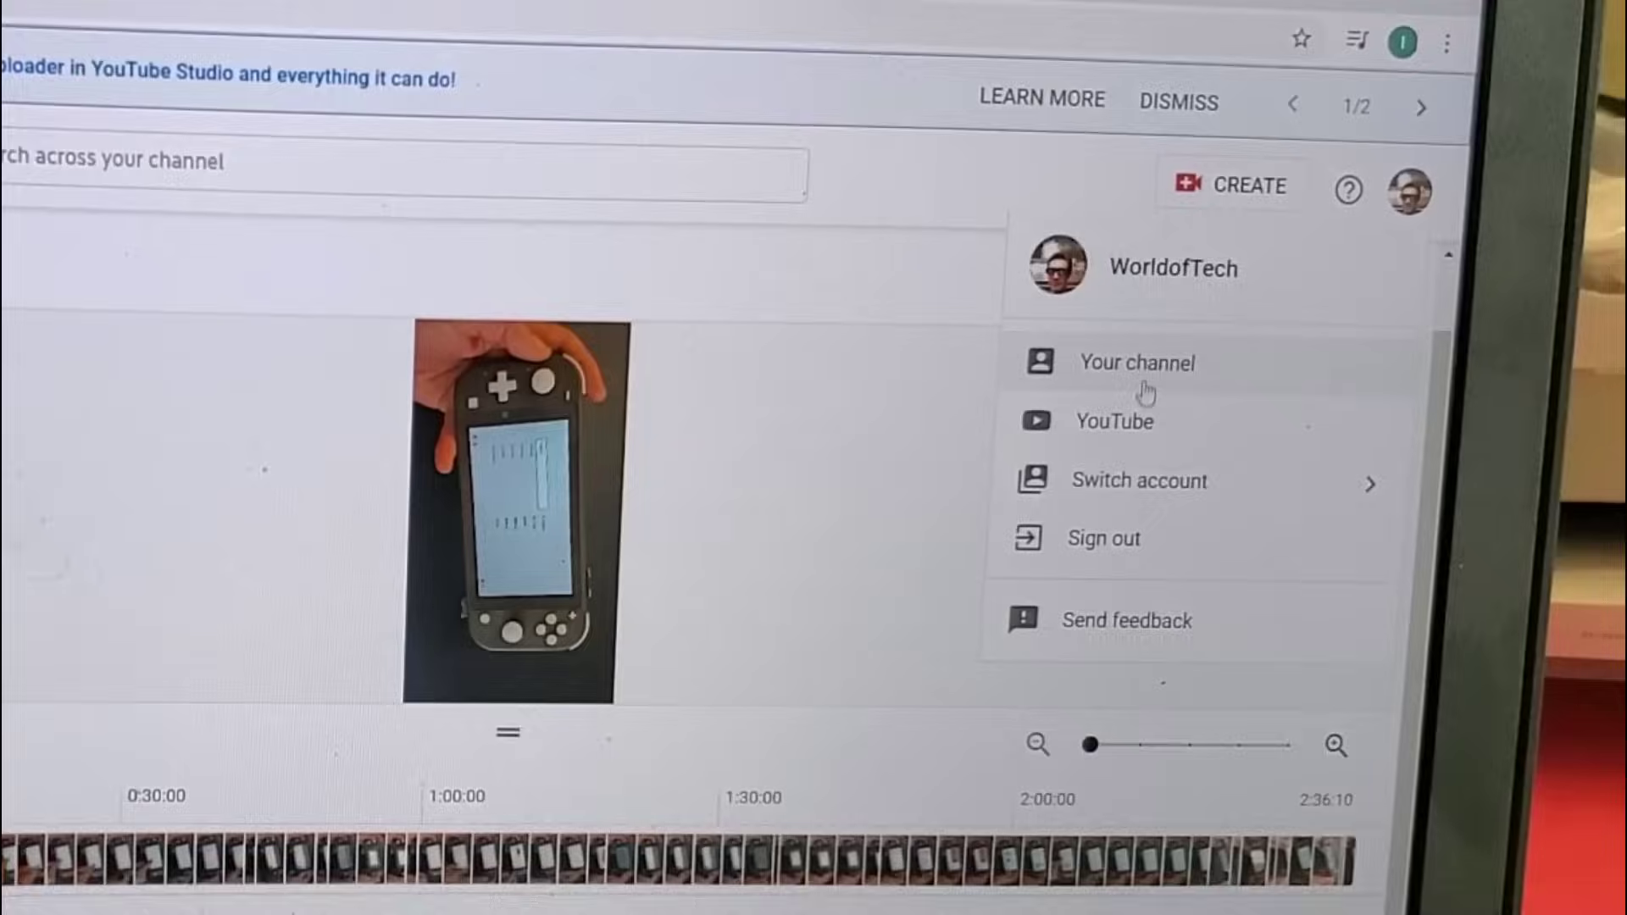
pyautogui.press('Escape')
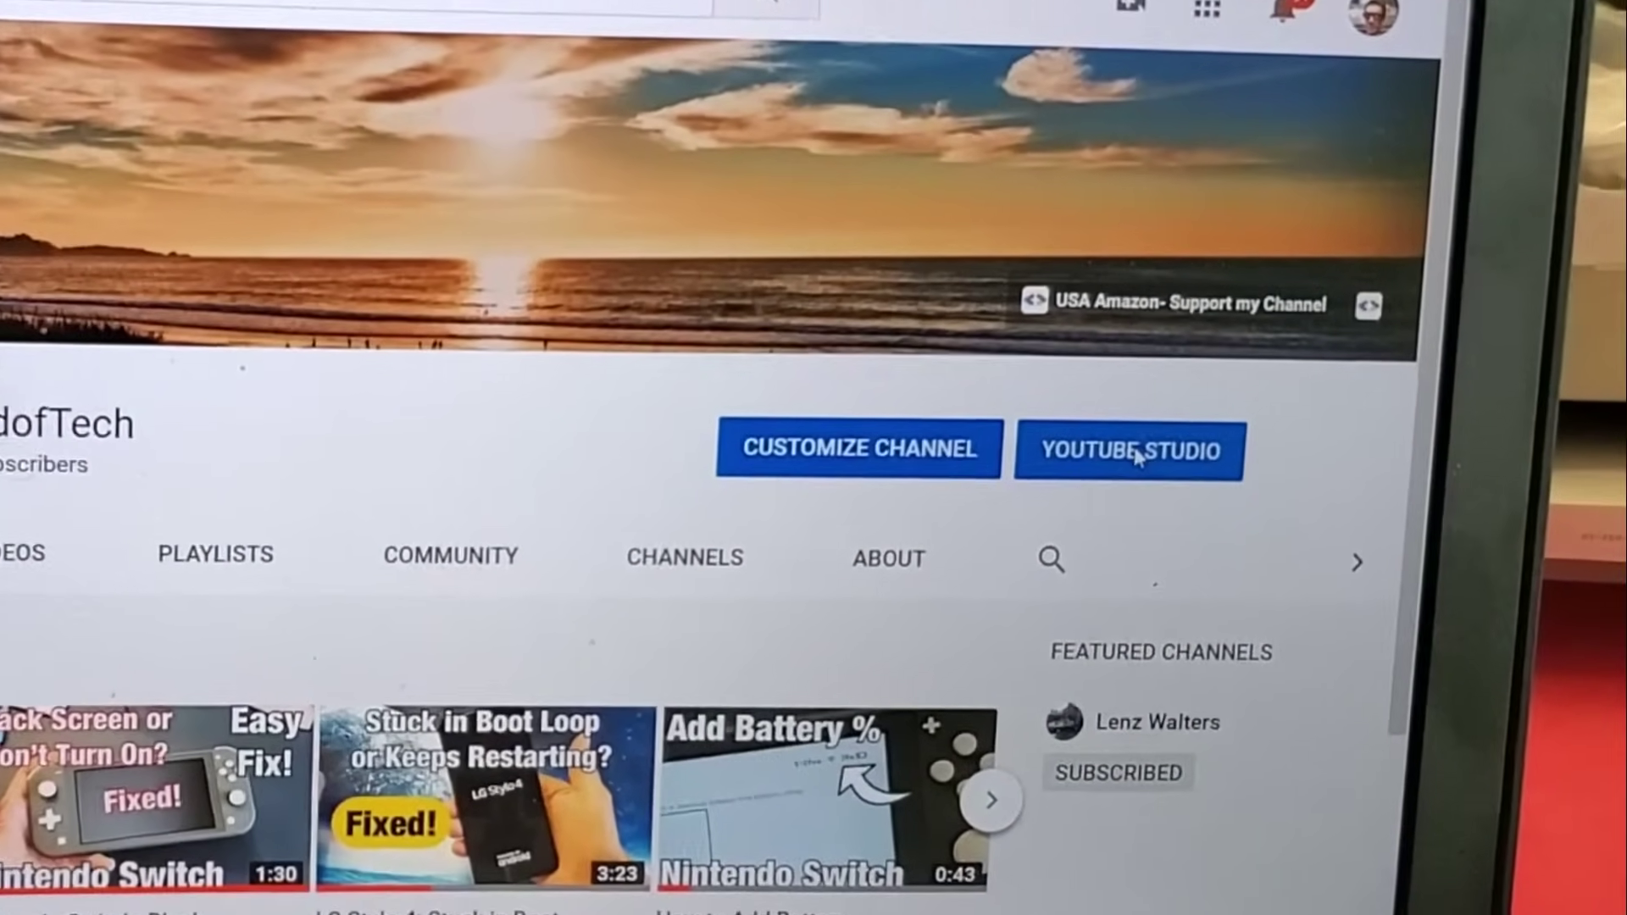
pyautogui.click(1135, 455)
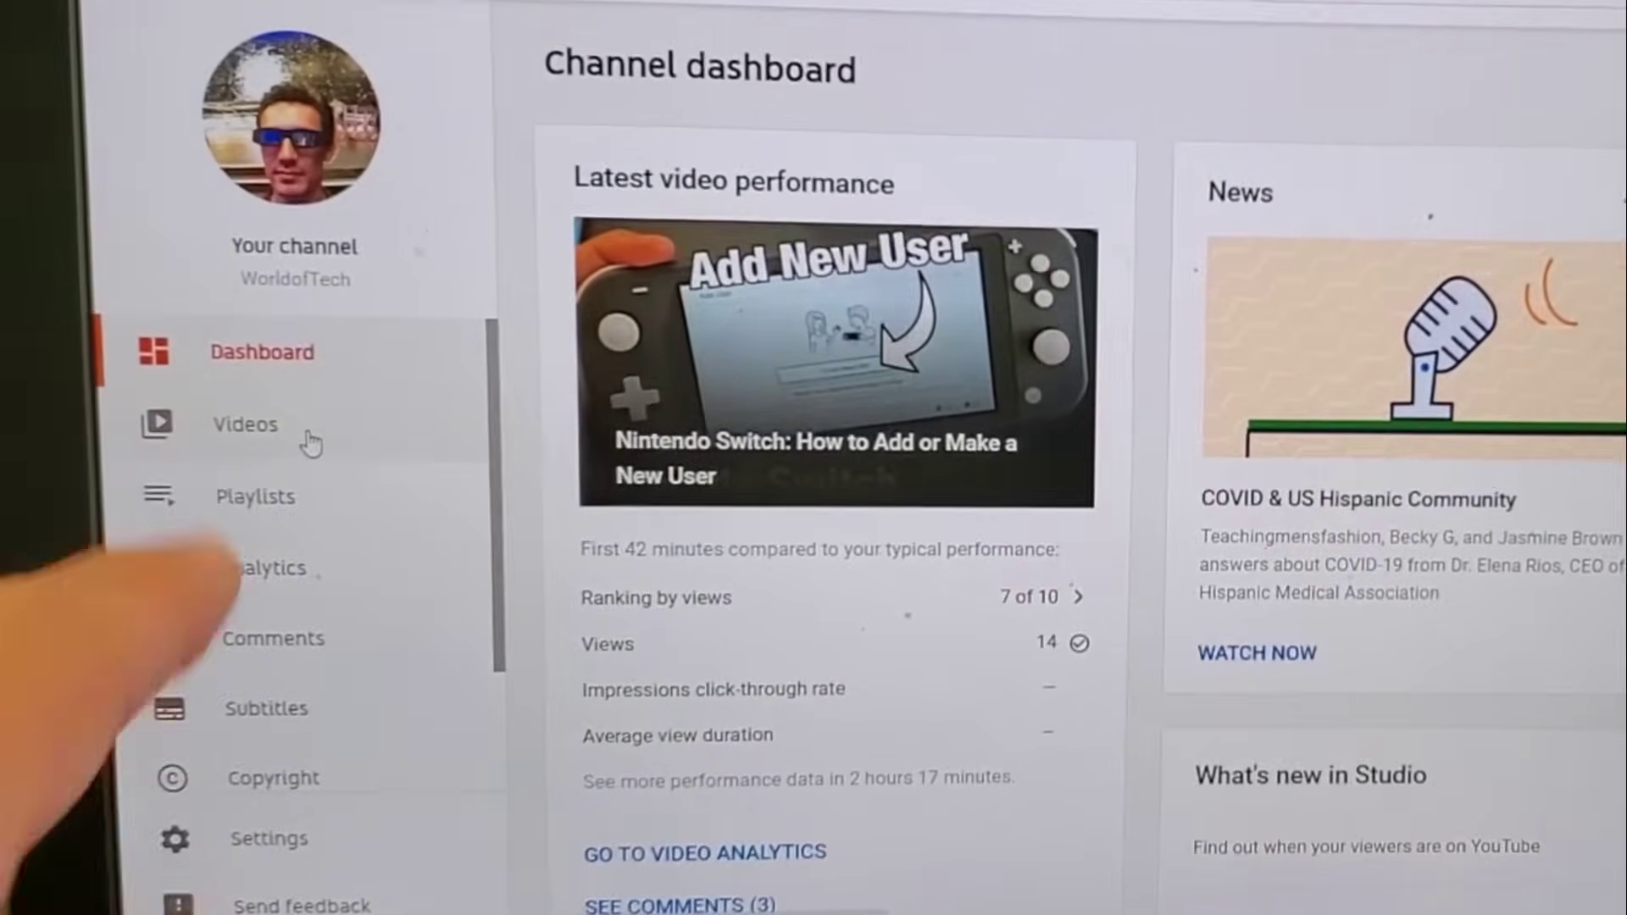
# Show the Channel videos list from the Videos sidebar entry
pyautogui.click(310, 442)
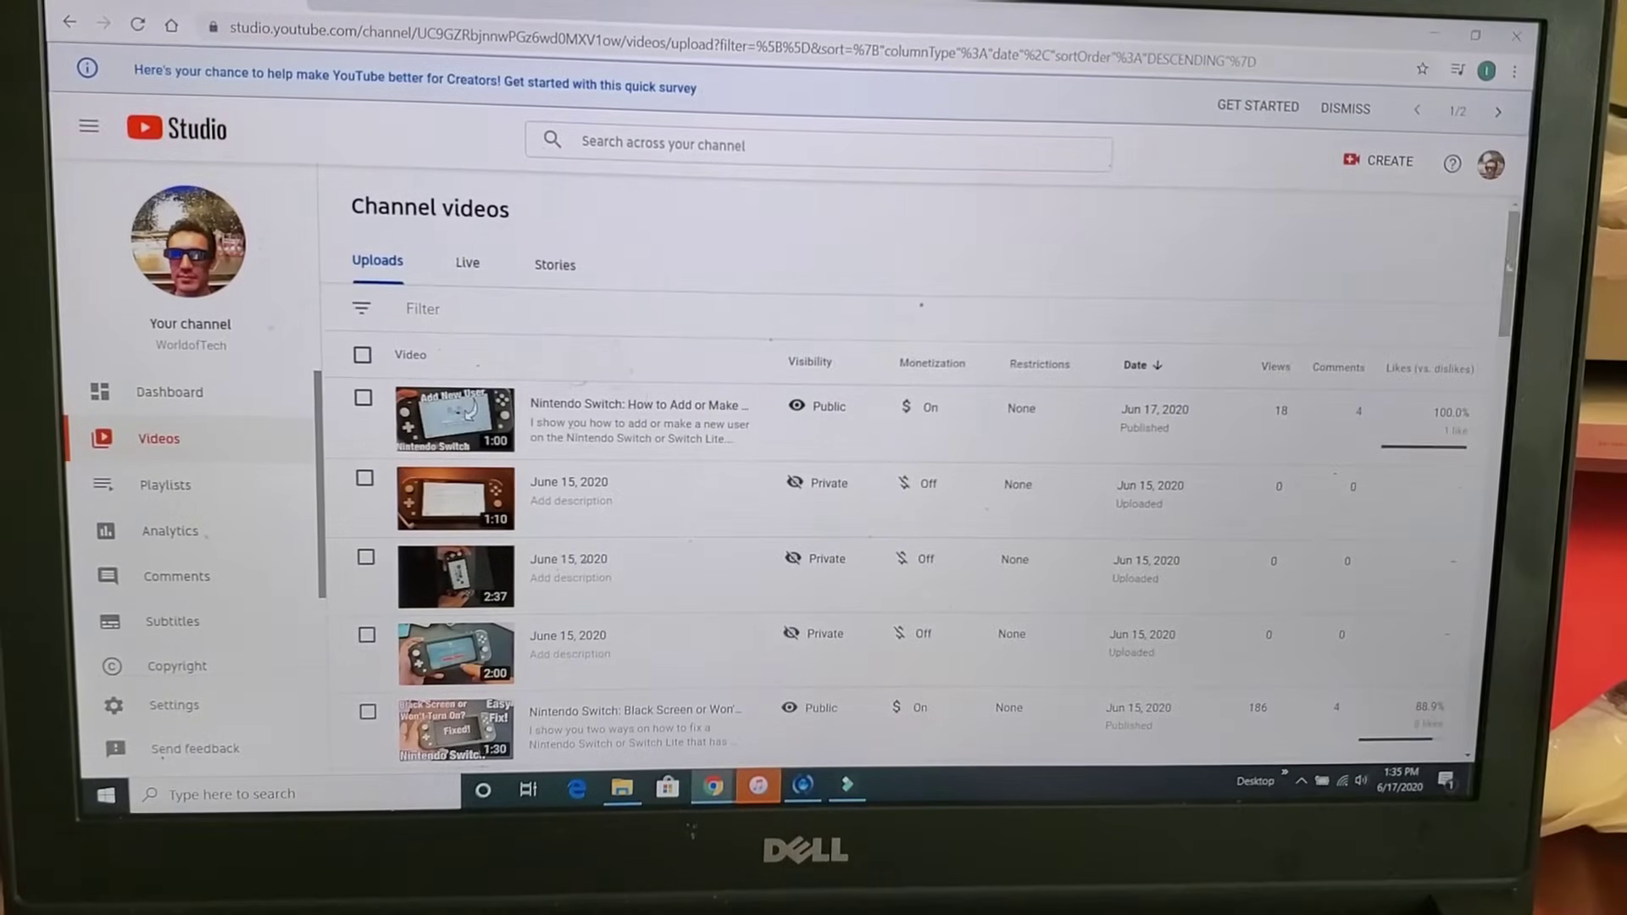
pyautogui.scroll(-1, 1512, 267)
pyautogui.scroll(-1, 1511, 281)
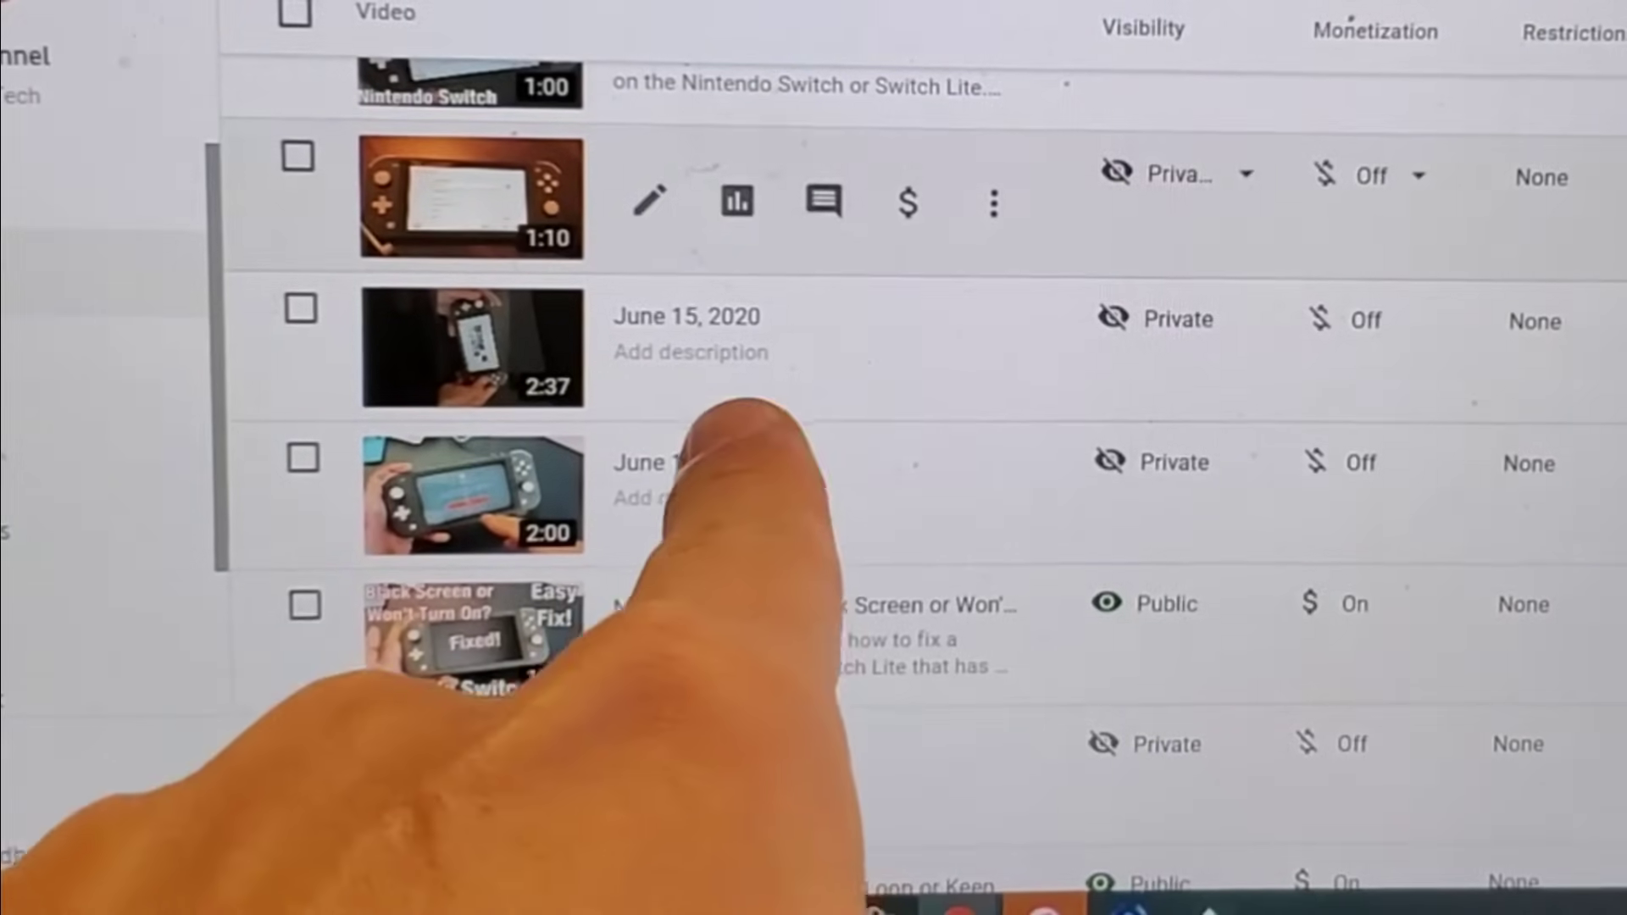
pyautogui.moveTo(661, 569)
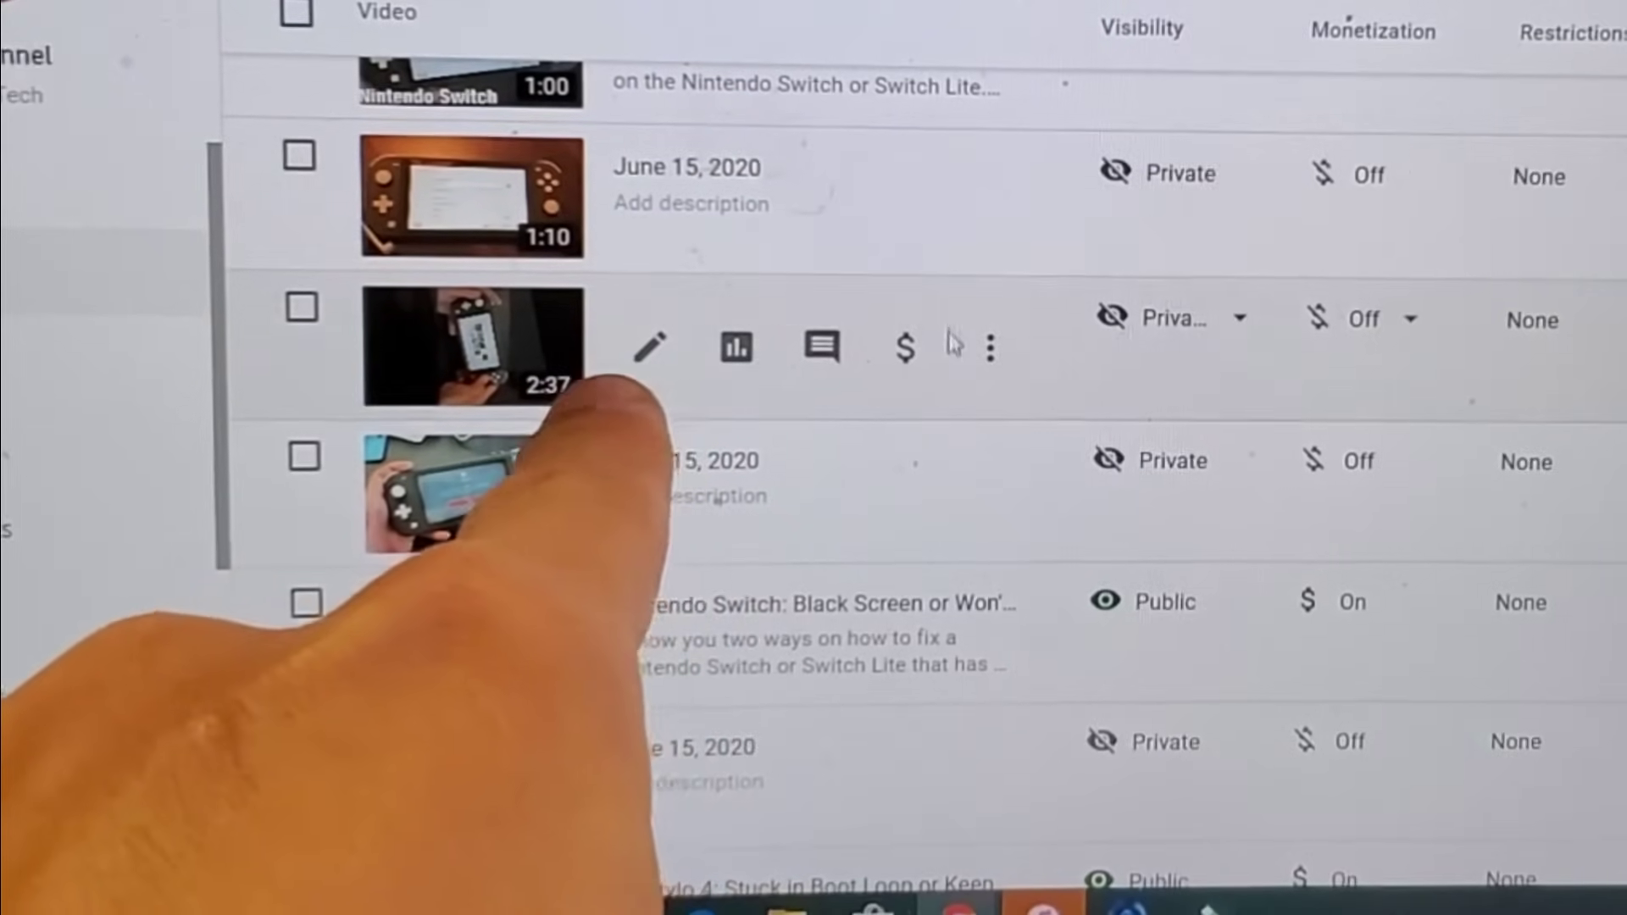
# Open the 2:37 'June 15, 2020' video's details and switch to its Editor
pyautogui.click(652, 368)
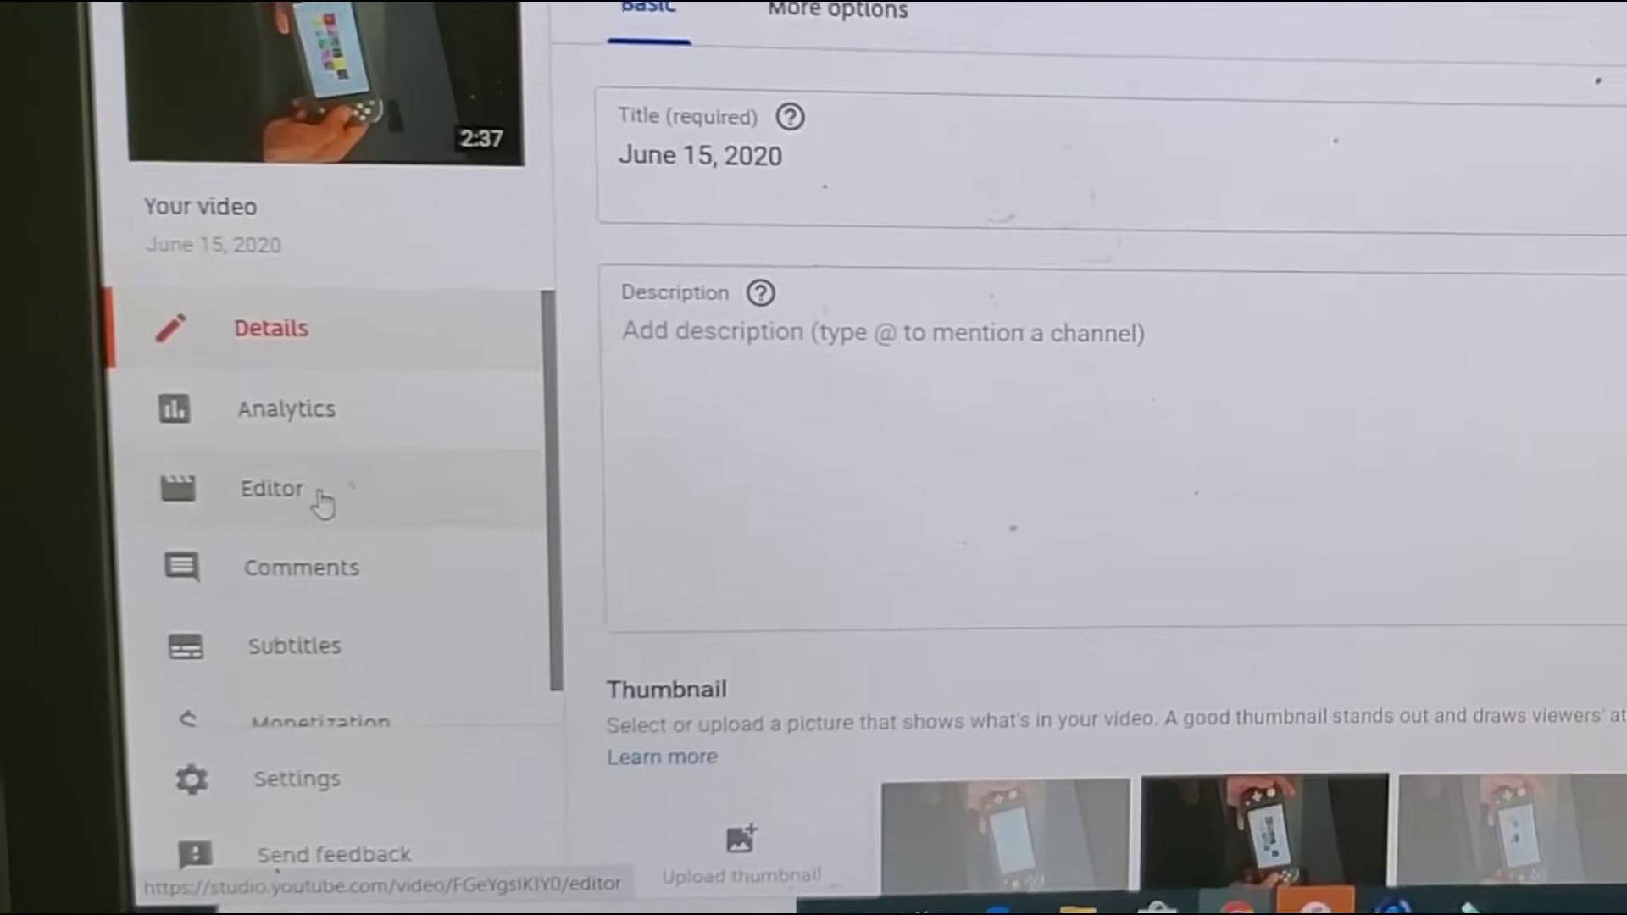
pyautogui.click(322, 503)
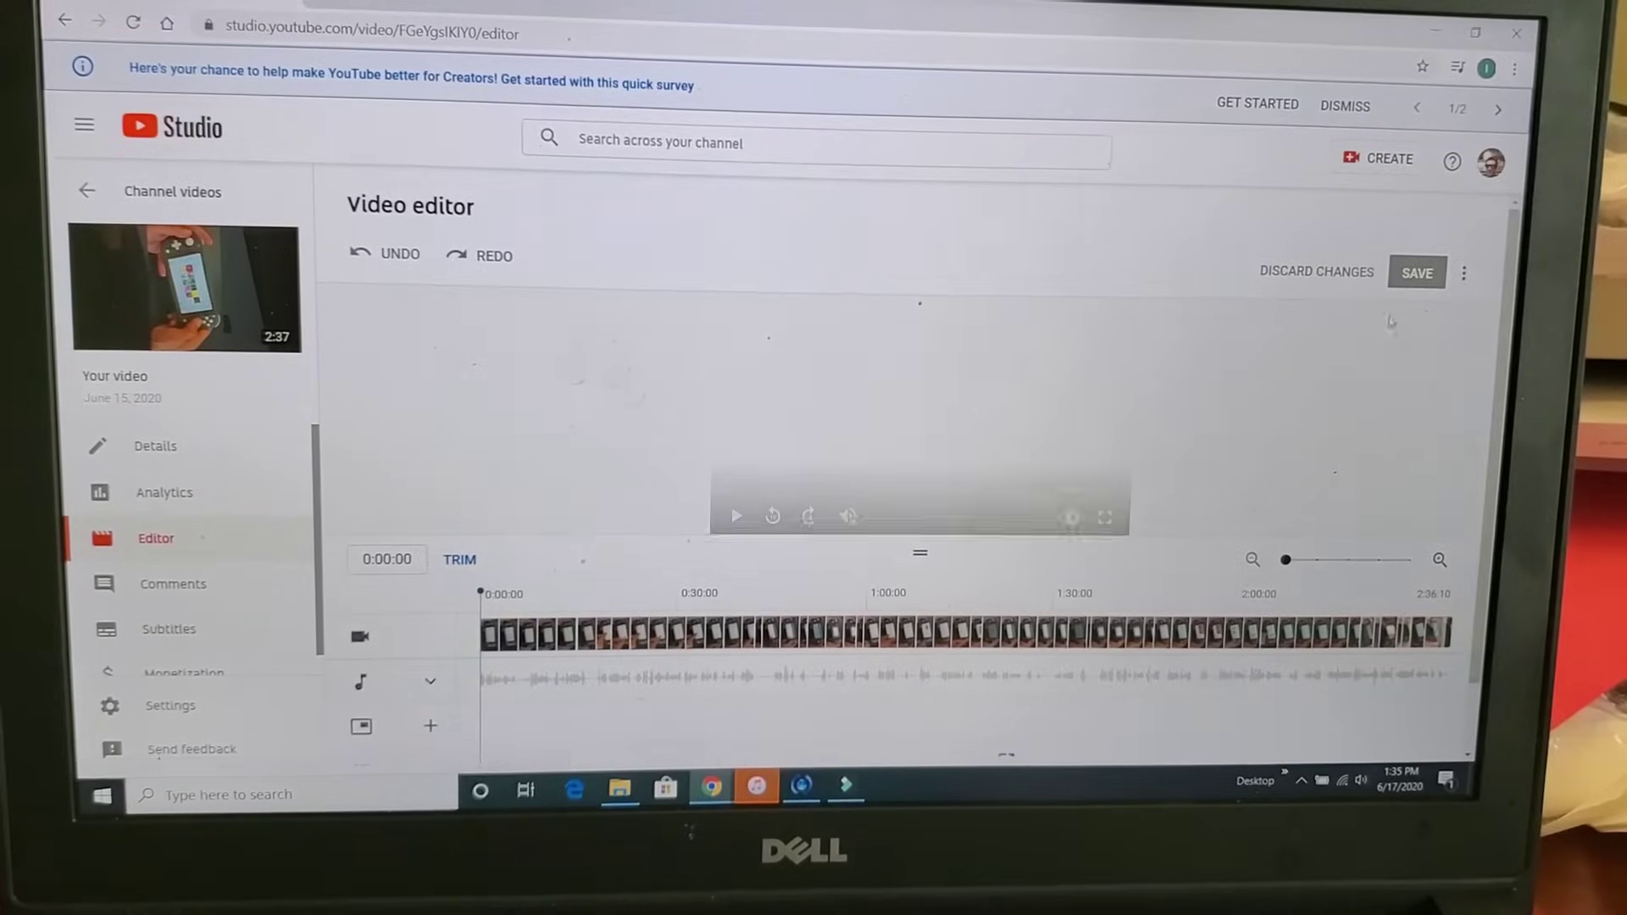
pyautogui.scroll(-1, 1005, 754)
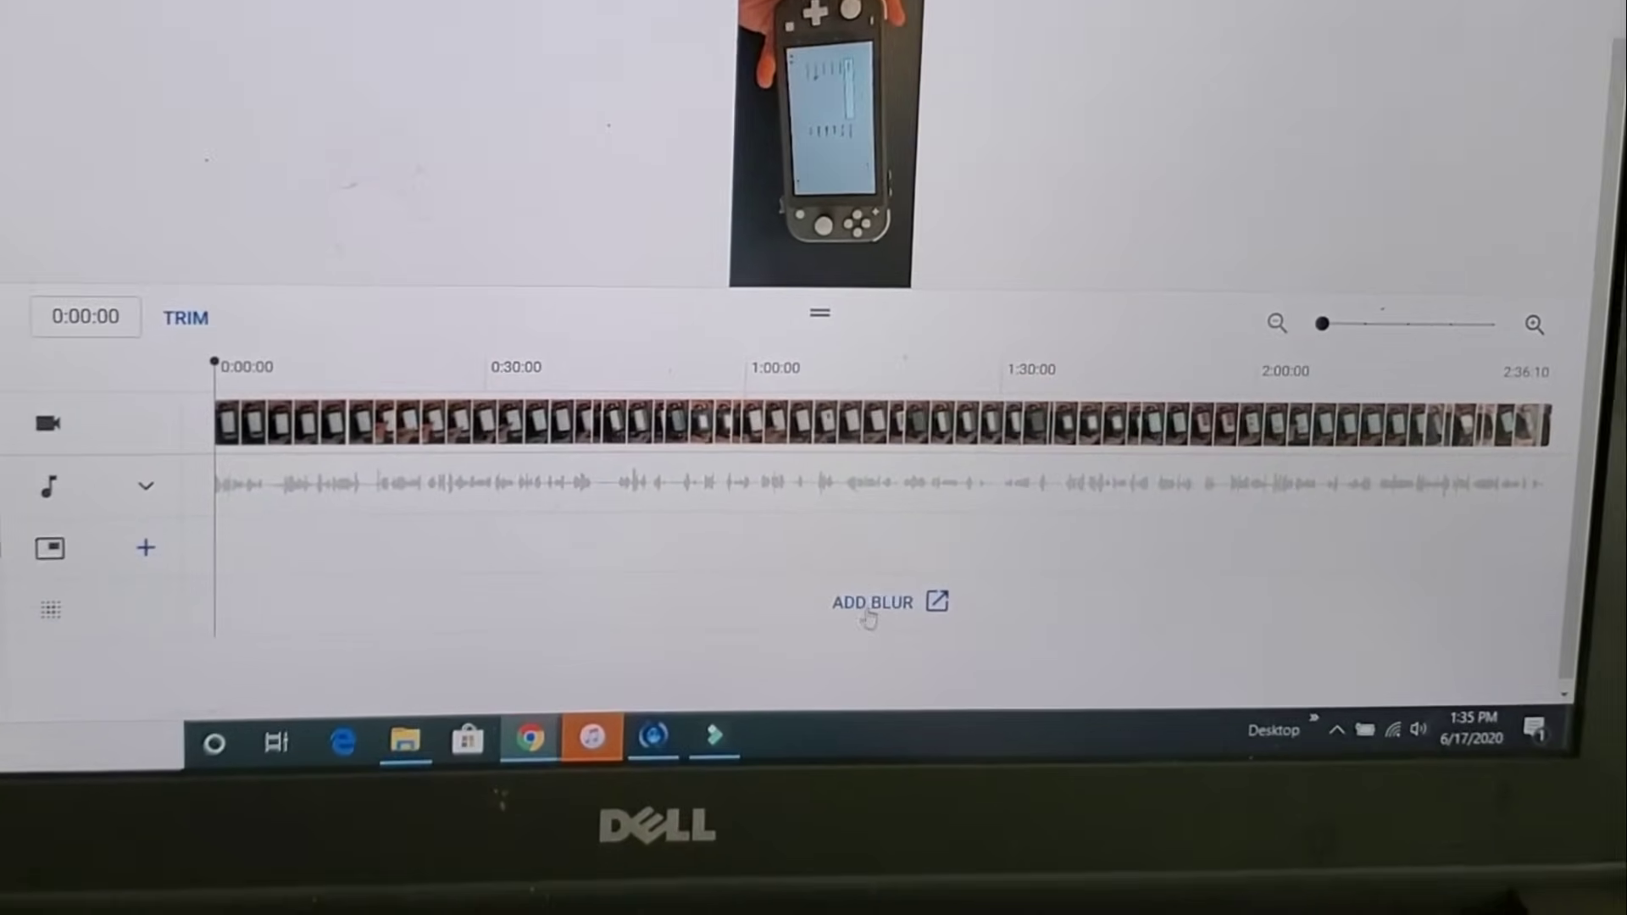
# Open the enhance page for the June 15, 2020 clip via ADD BLUR
pyautogui.click(911, 639)
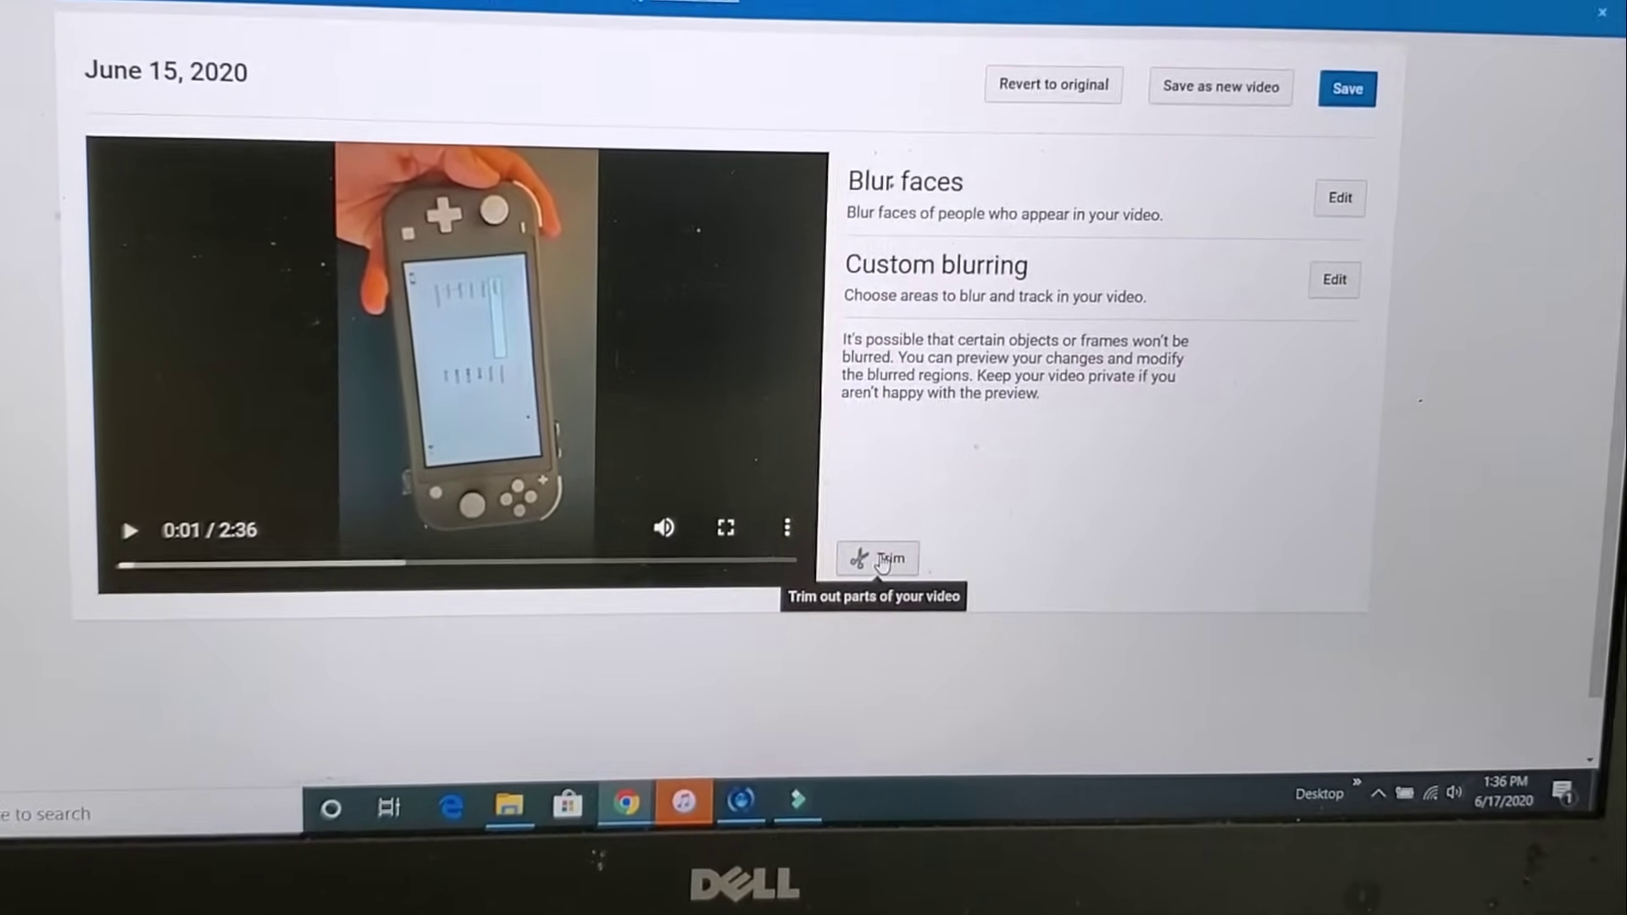
# Inspect the Trim button in DevTools and widen the Elements panel
pyautogui.rightClick(894, 576)
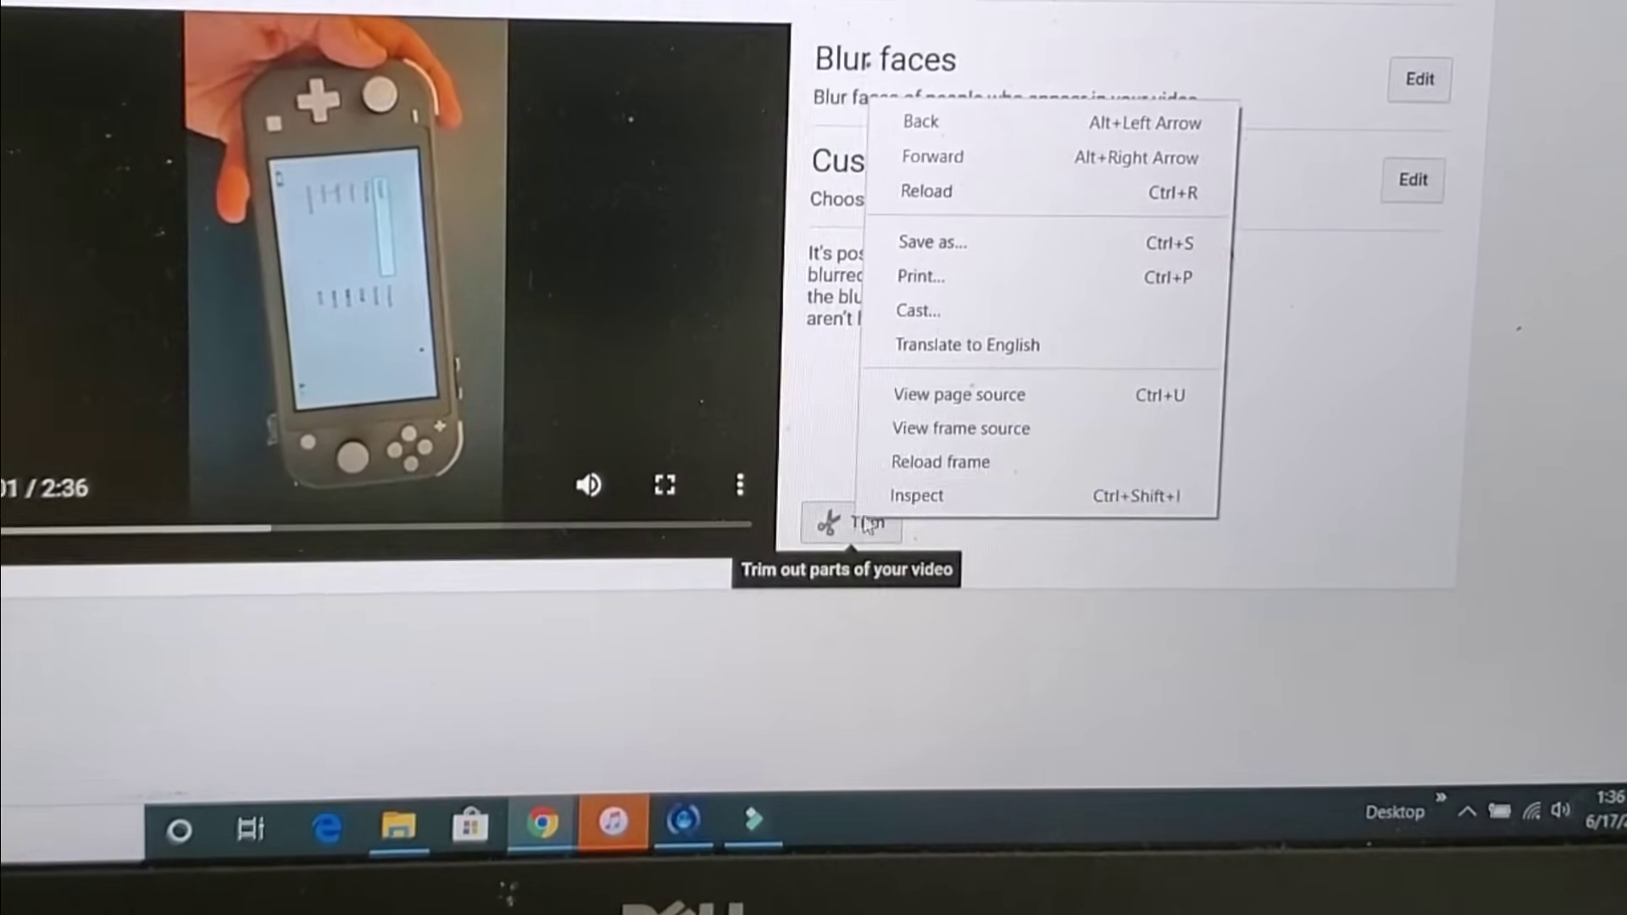
pyautogui.click(941, 517)
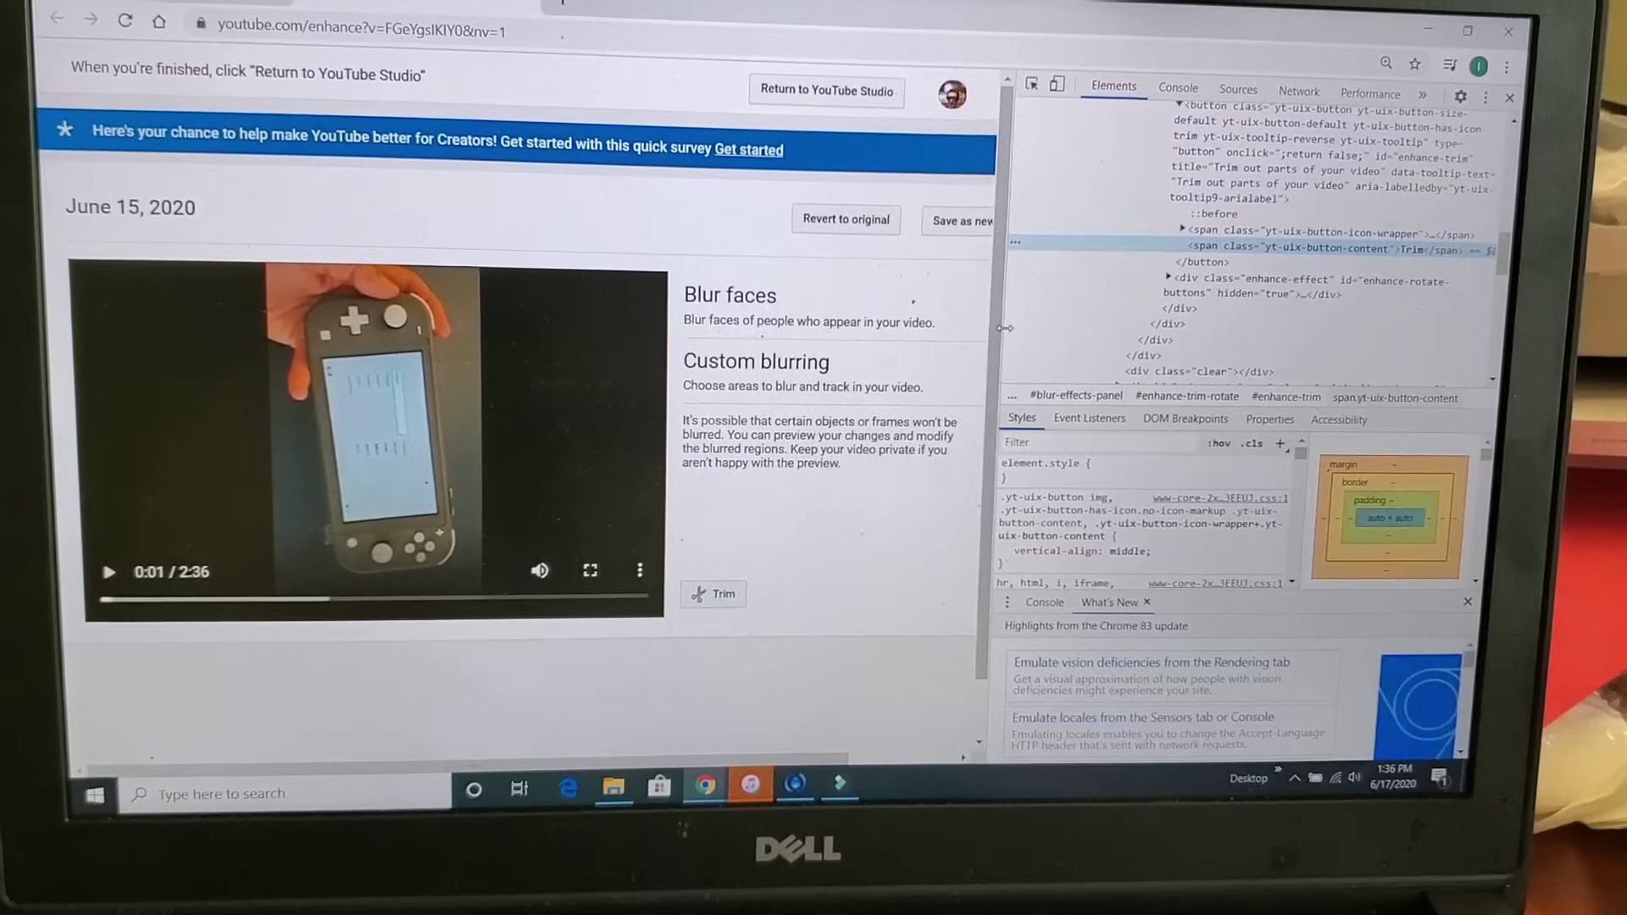
pyautogui.moveTo(1004, 329)
pyautogui.mouseDown()
pyautogui.moveTo(738, 330)
pyautogui.moveTo(561, 381)
pyautogui.mouseUp()
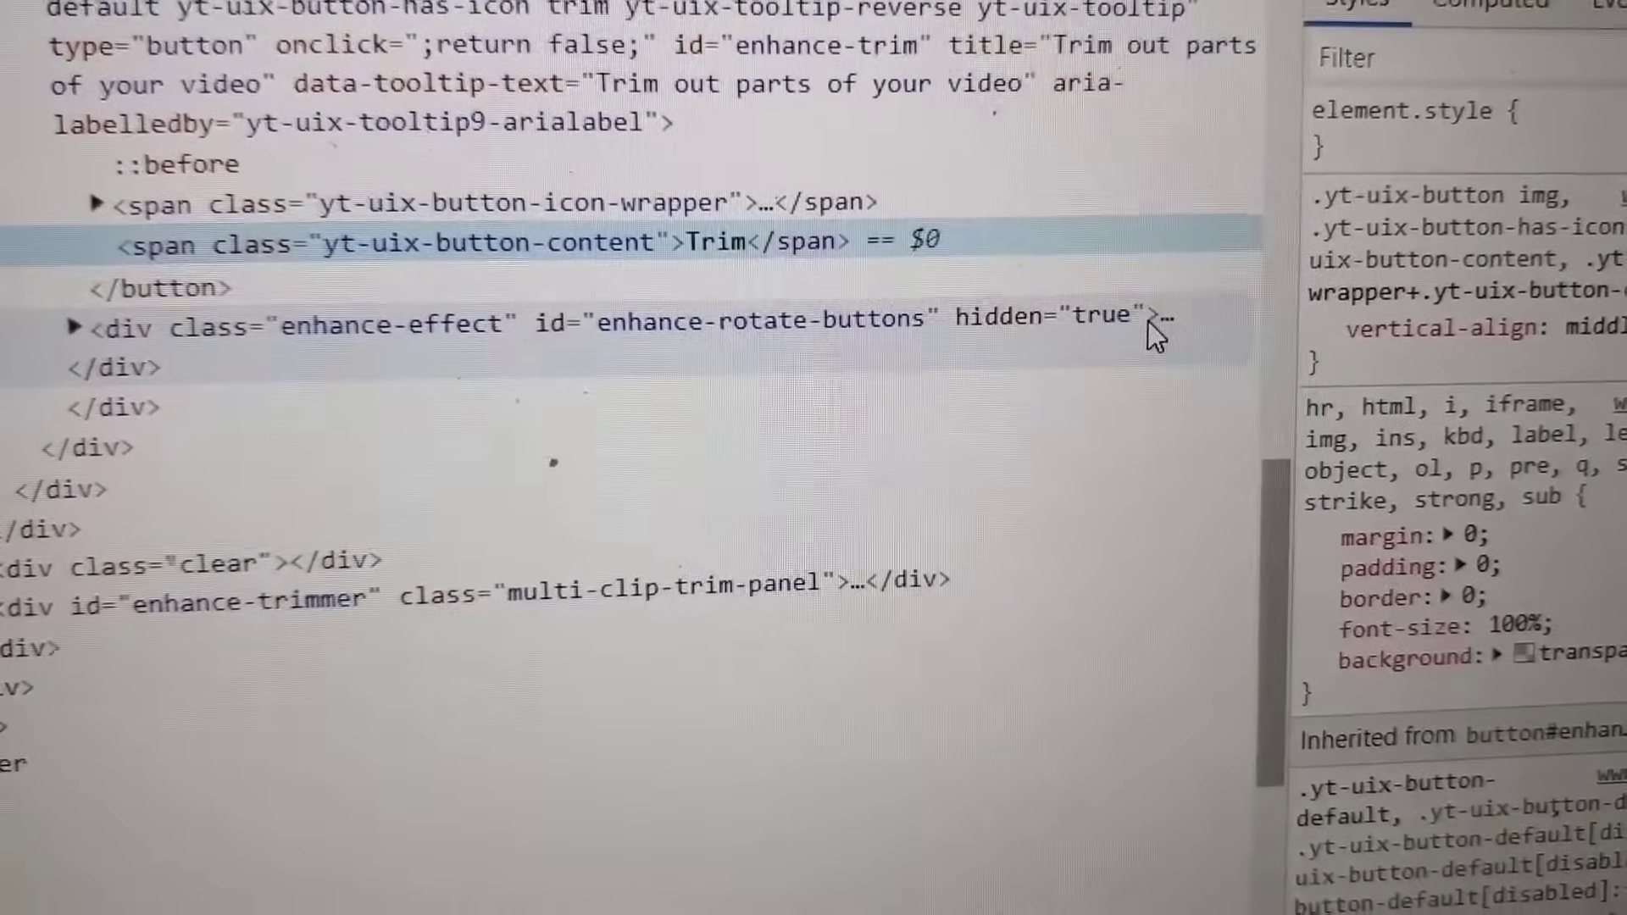
# Expand enhance-rotate-buttons and delete its hidden="true" attribute
pyautogui.click(1149, 320)
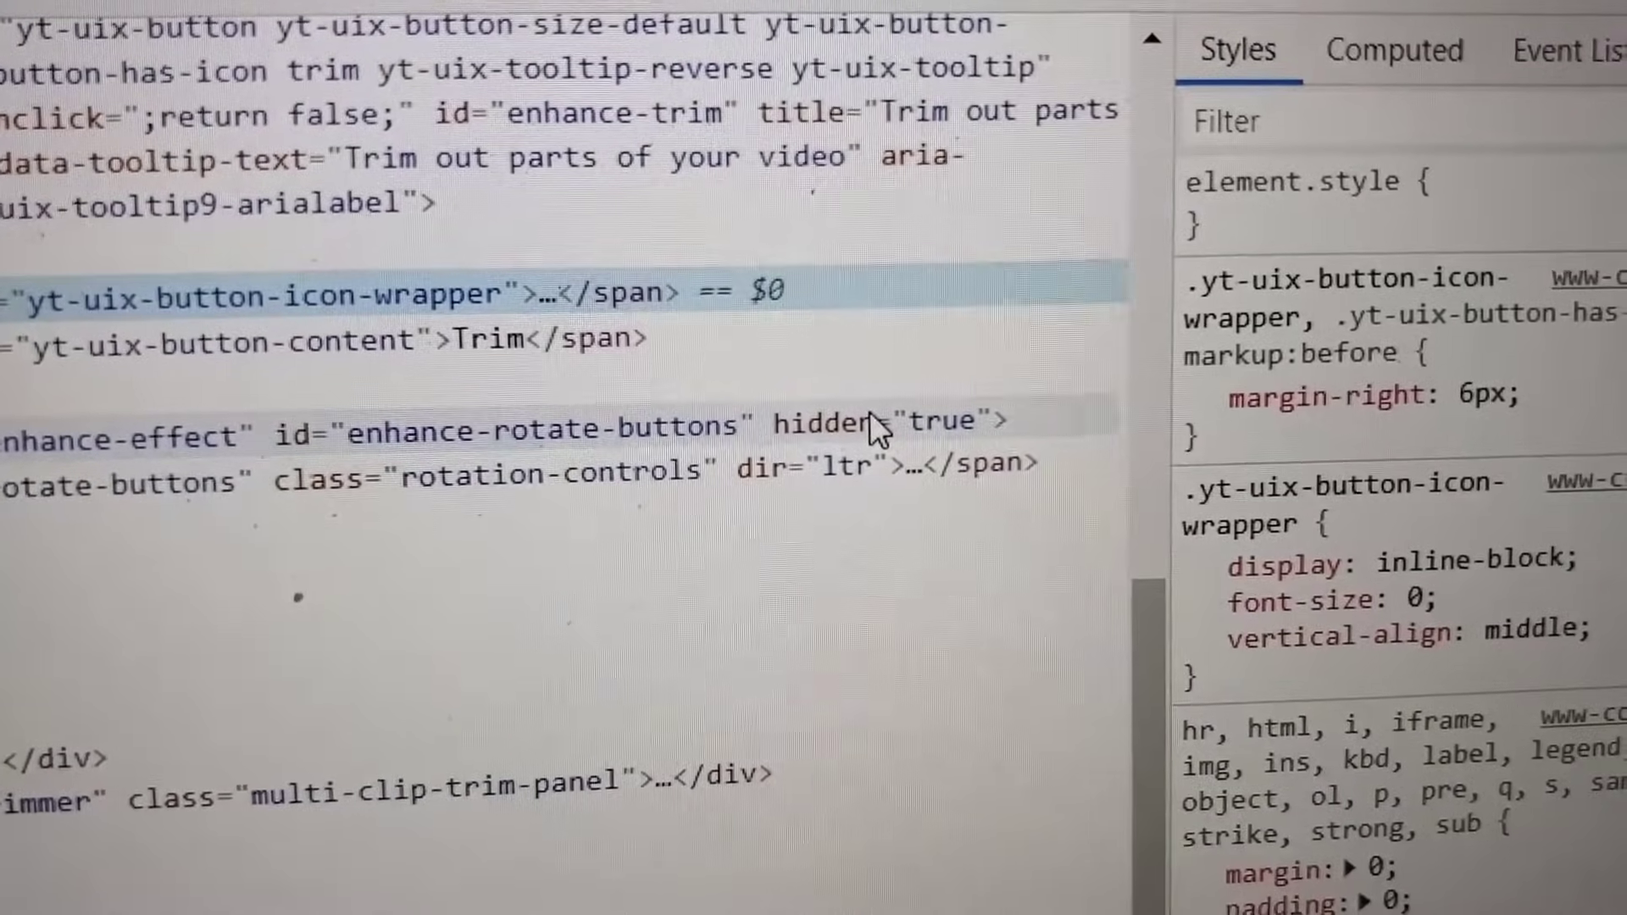
pyautogui.doubleClick(871, 413)
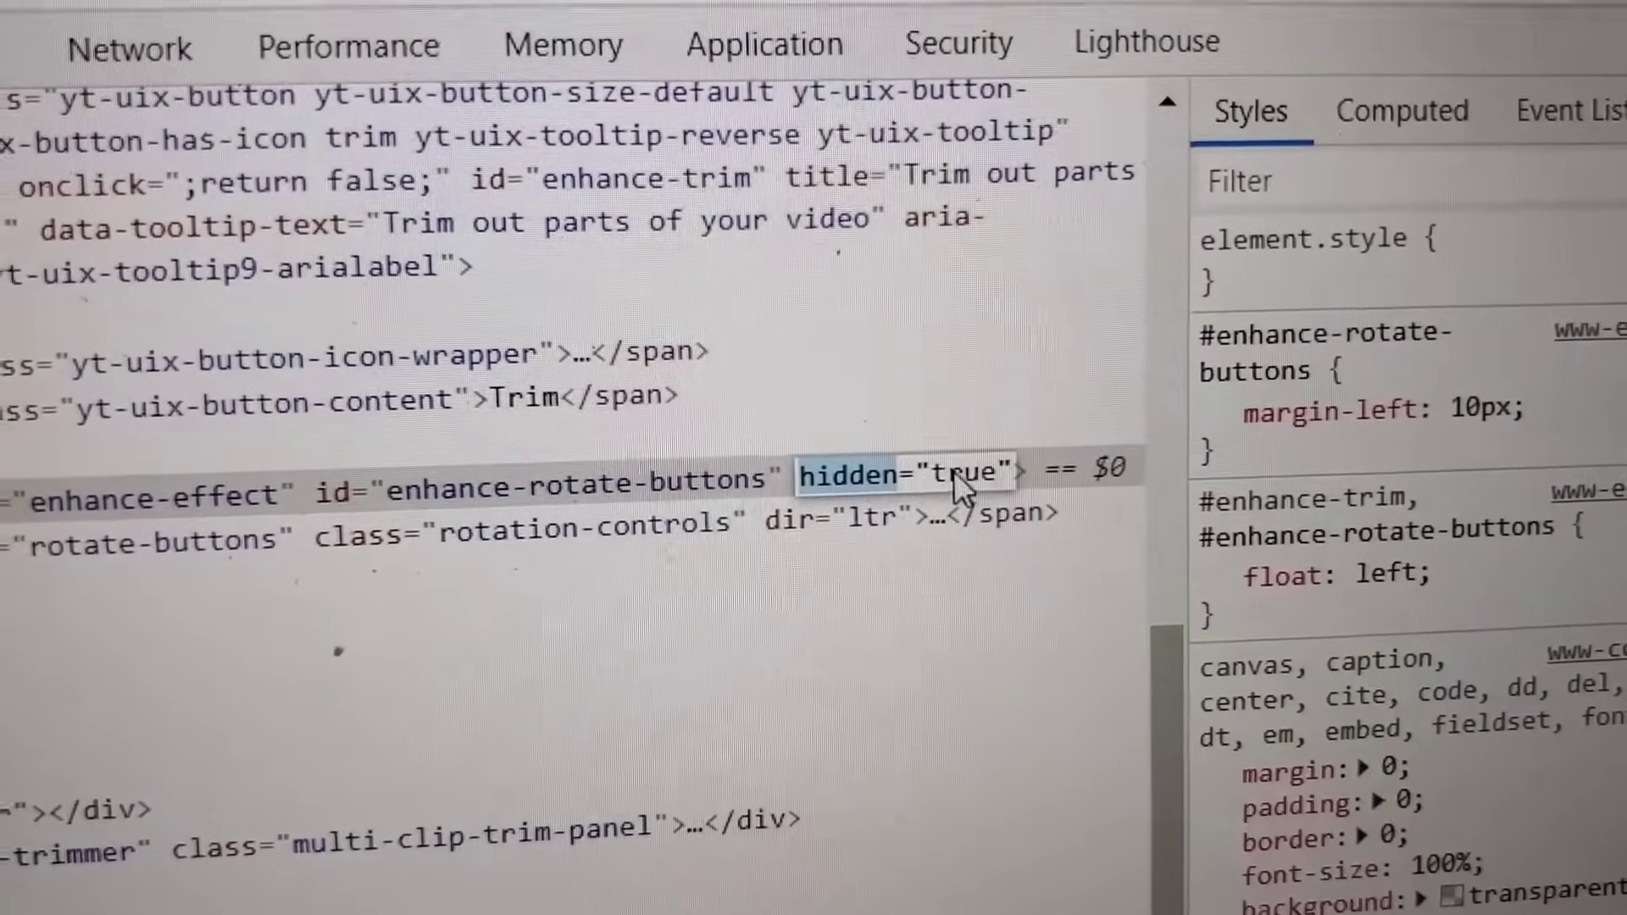
pyautogui.doubleClick(947, 468)
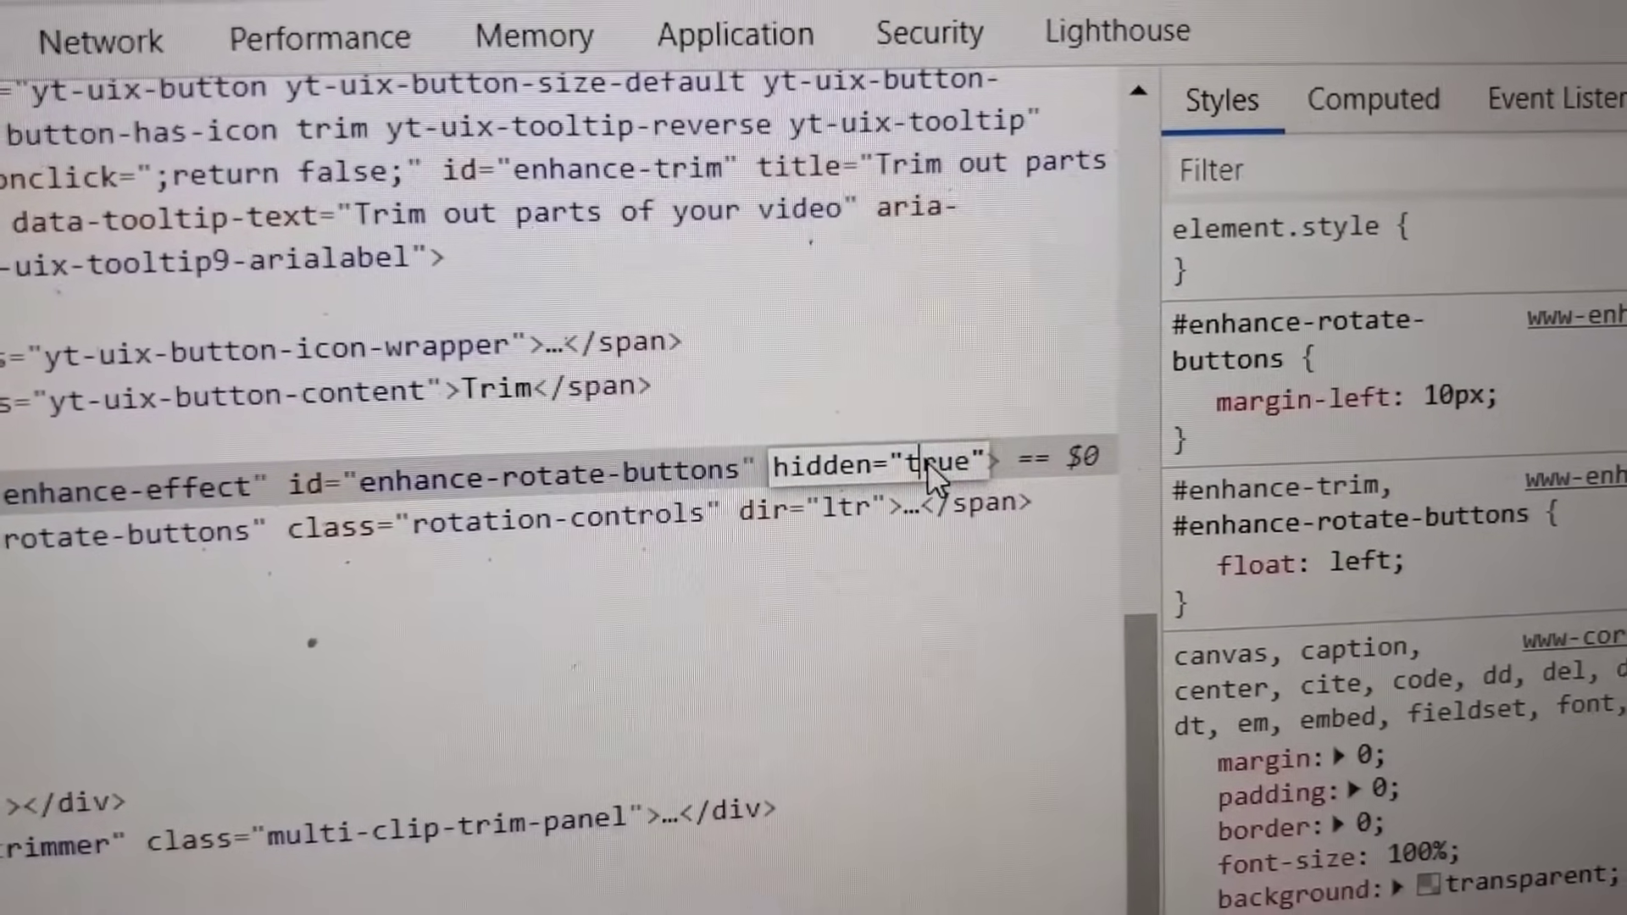
pyautogui.tripleClick(927, 462)
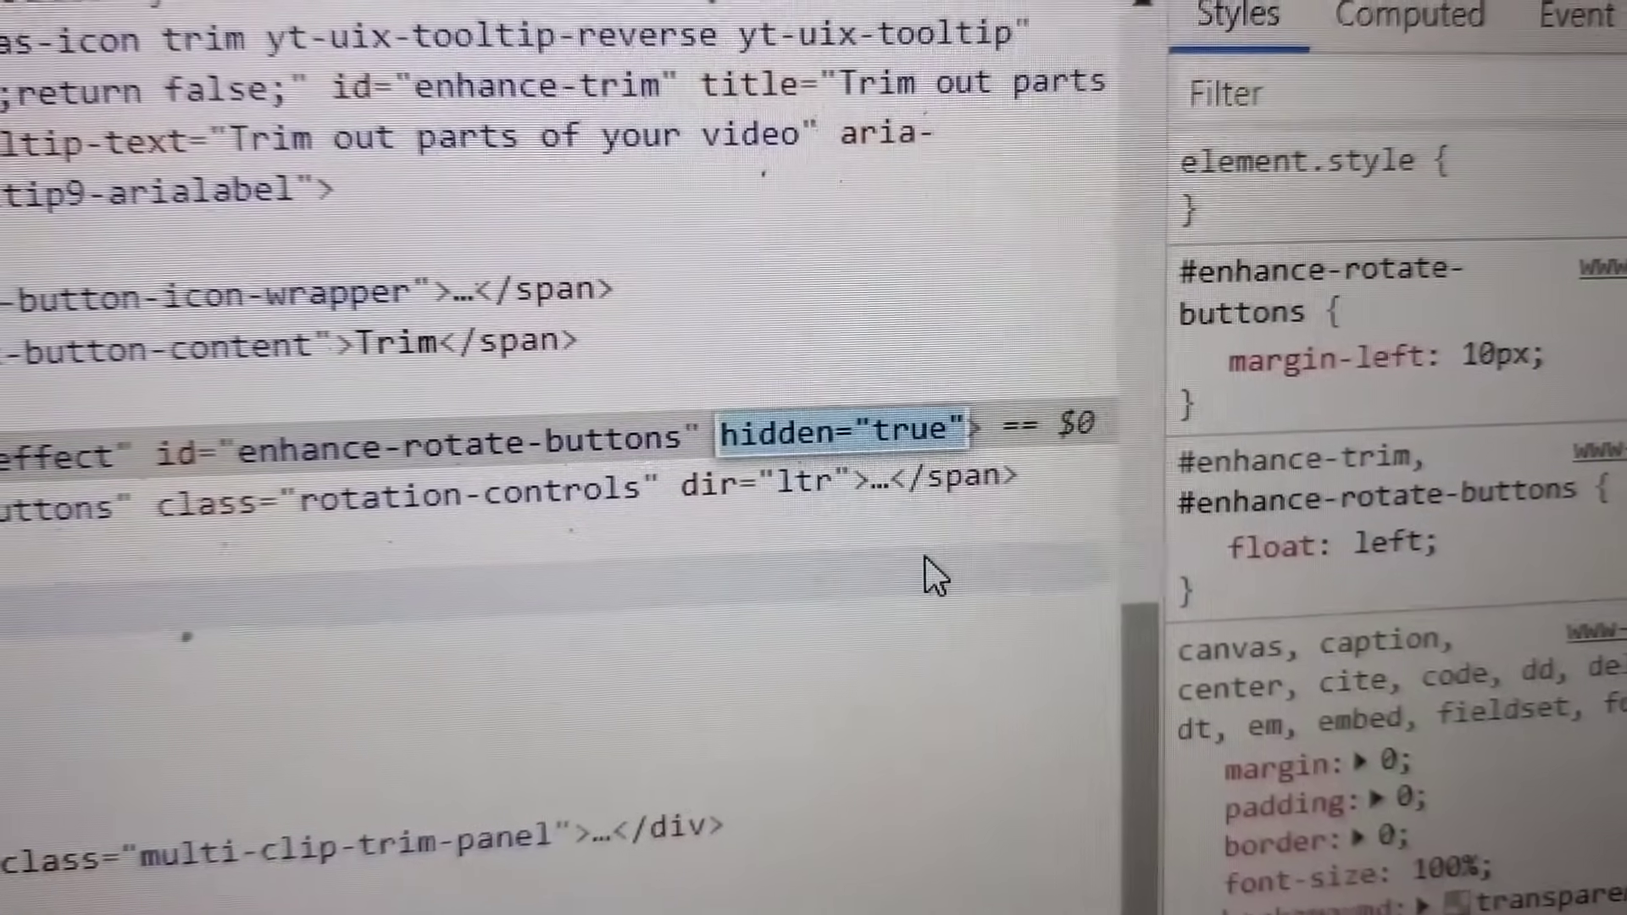
pyautogui.press('BackSpace')
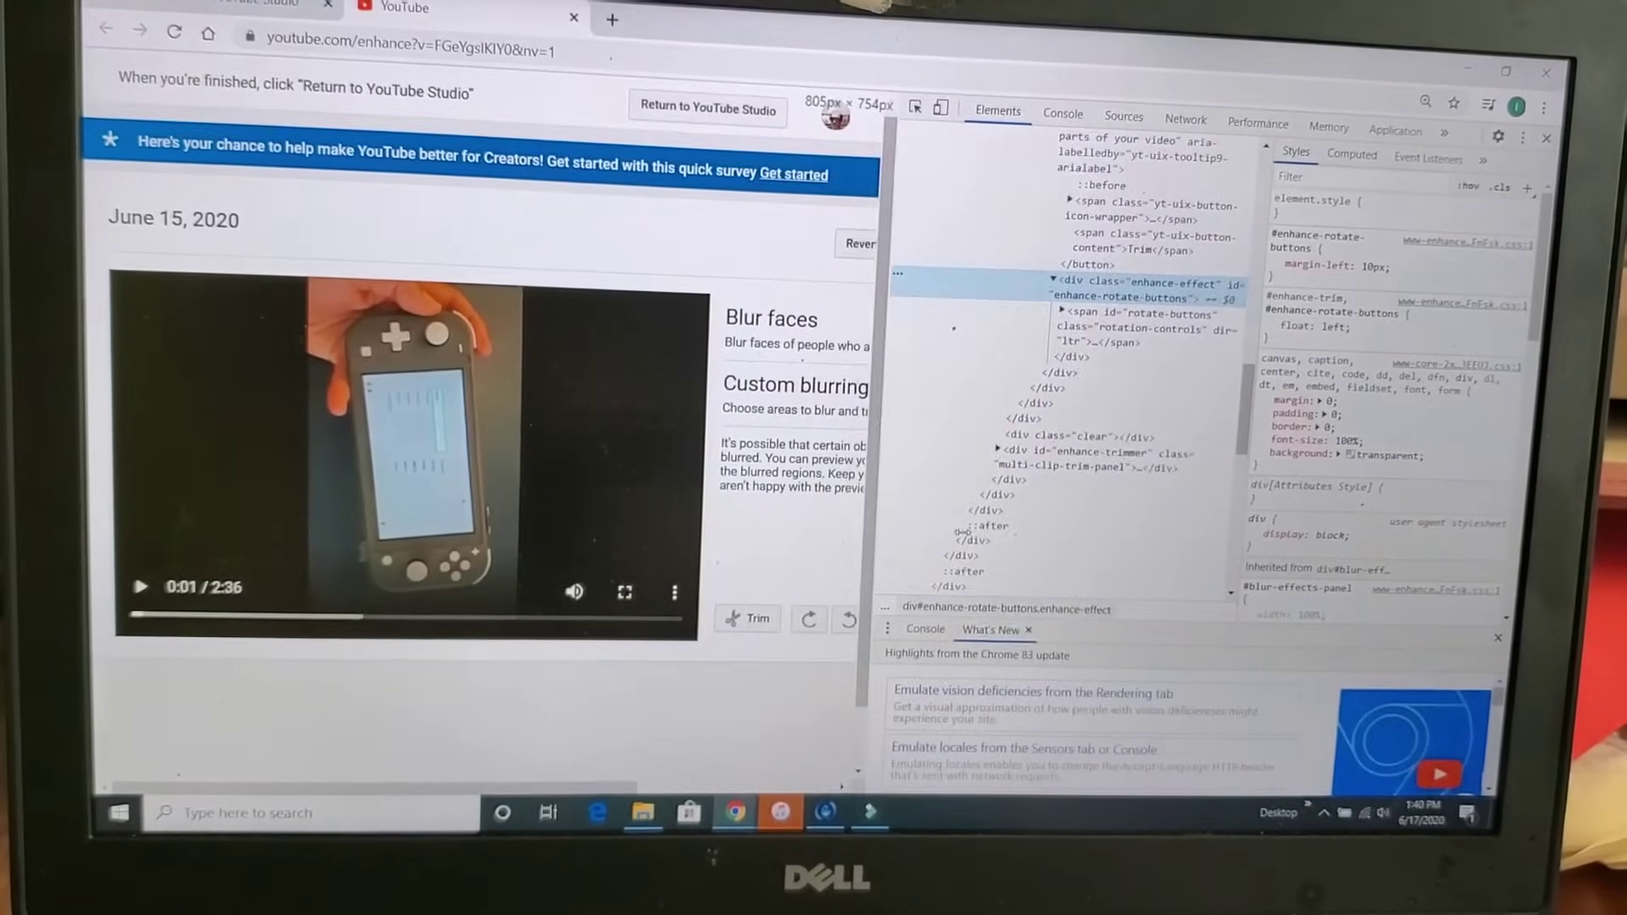
# Narrow the DevTools pane and close it, leaving the rotate controls beside Trim
pyautogui.moveTo(961, 533); pyautogui.dragTo(1202, 515)
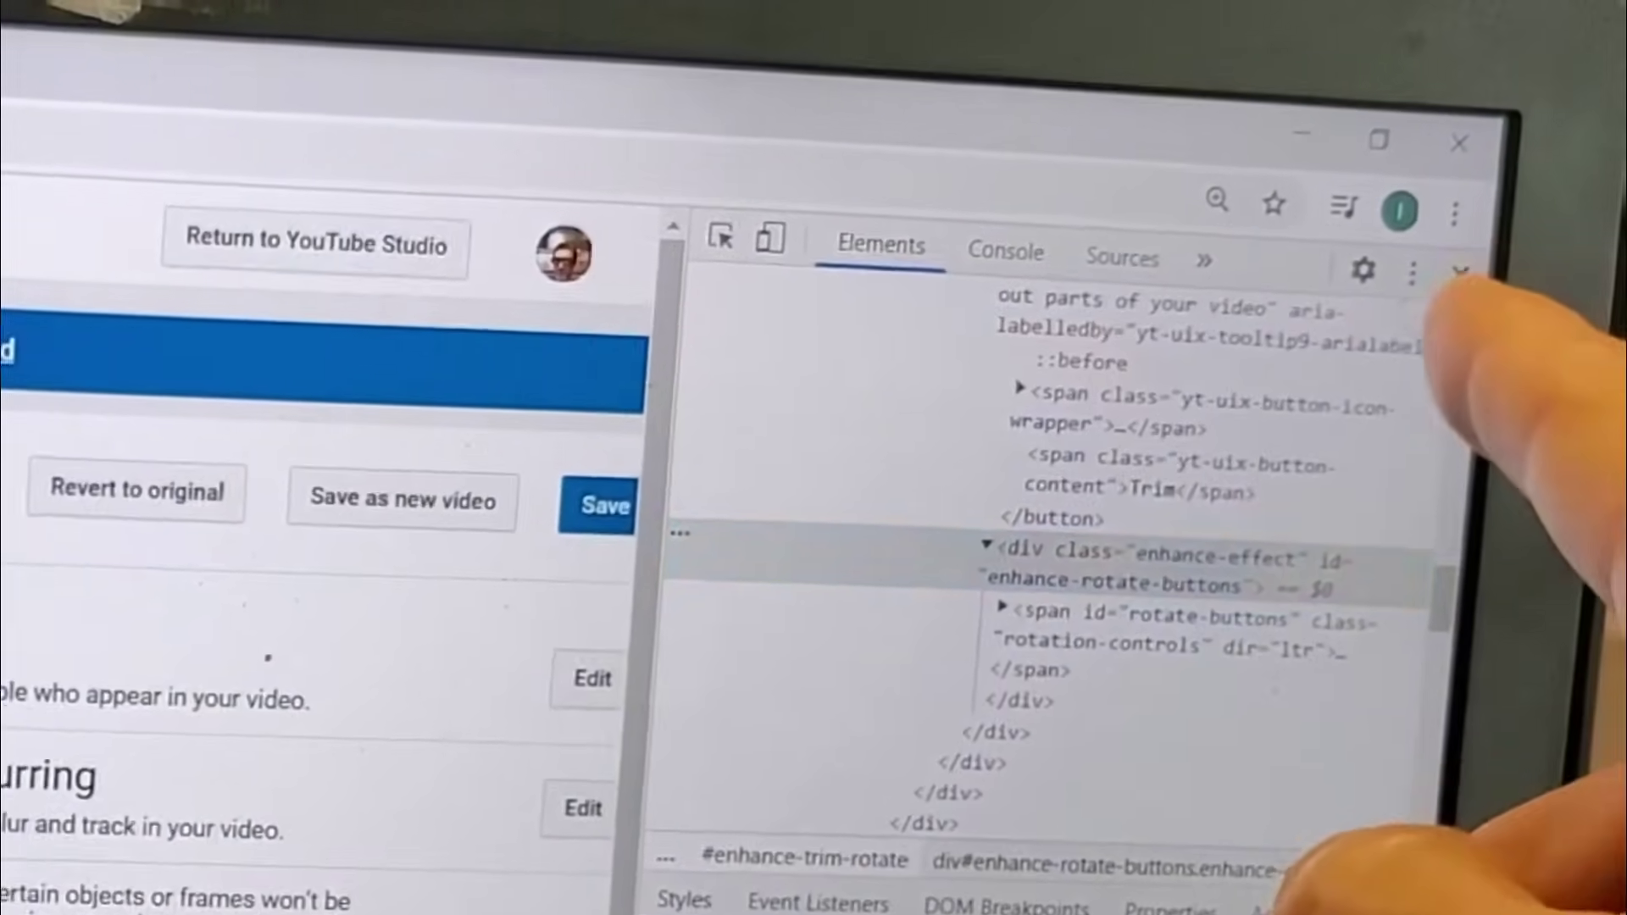
pyautogui.click(1471, 259)
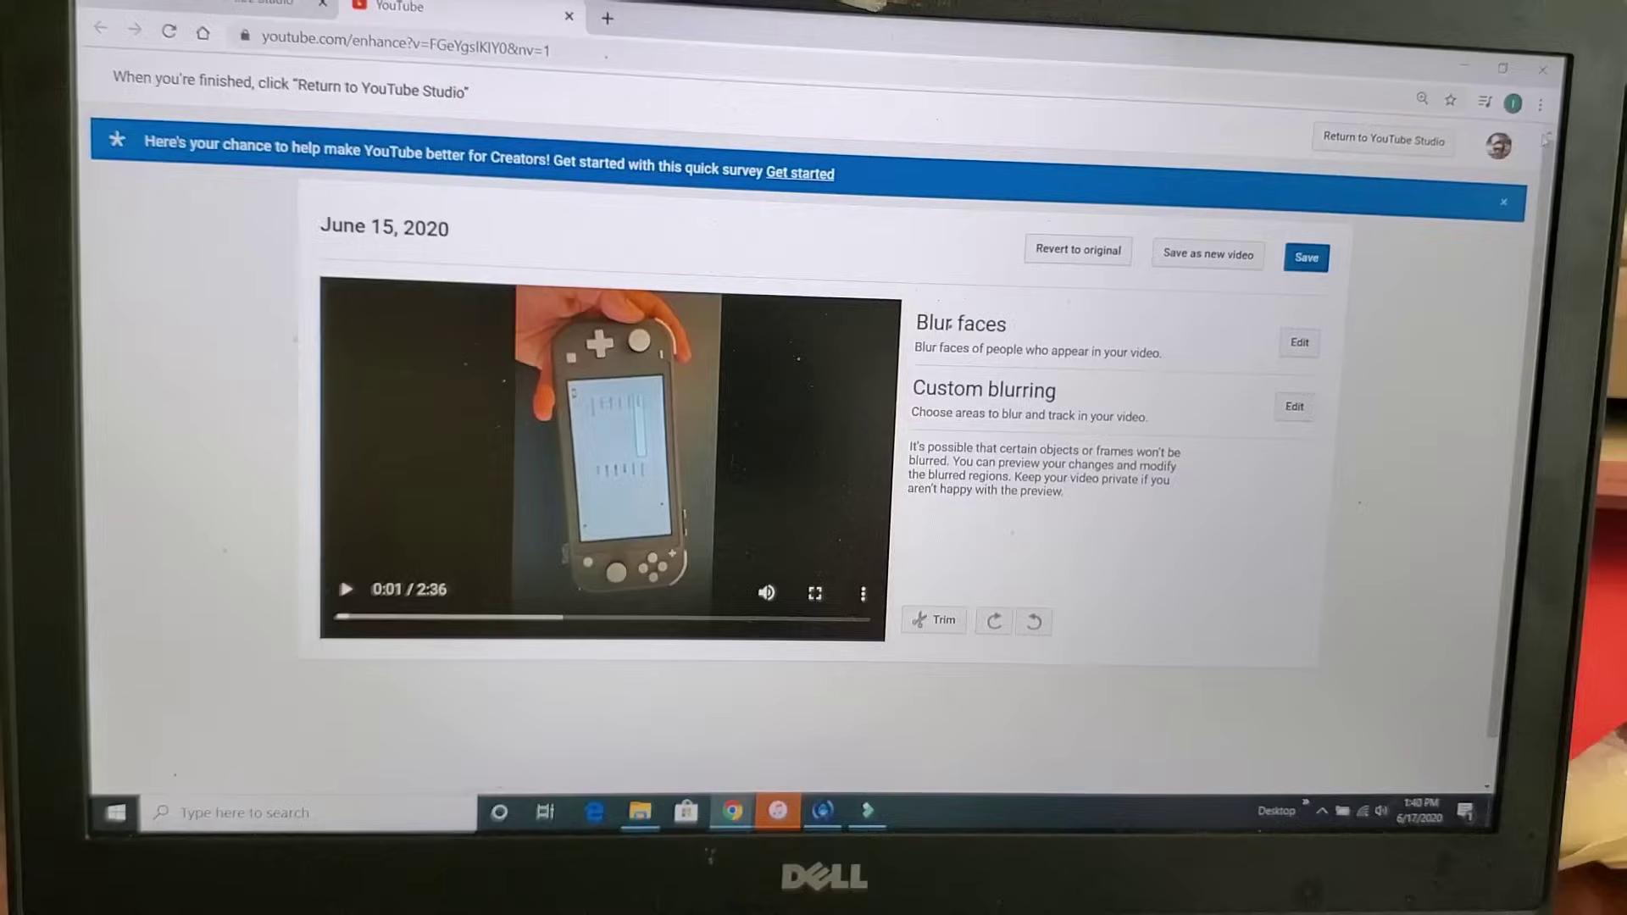
# Rotate the Switch video right three times to landscape and confirm Save
pyautogui.click(995, 622)
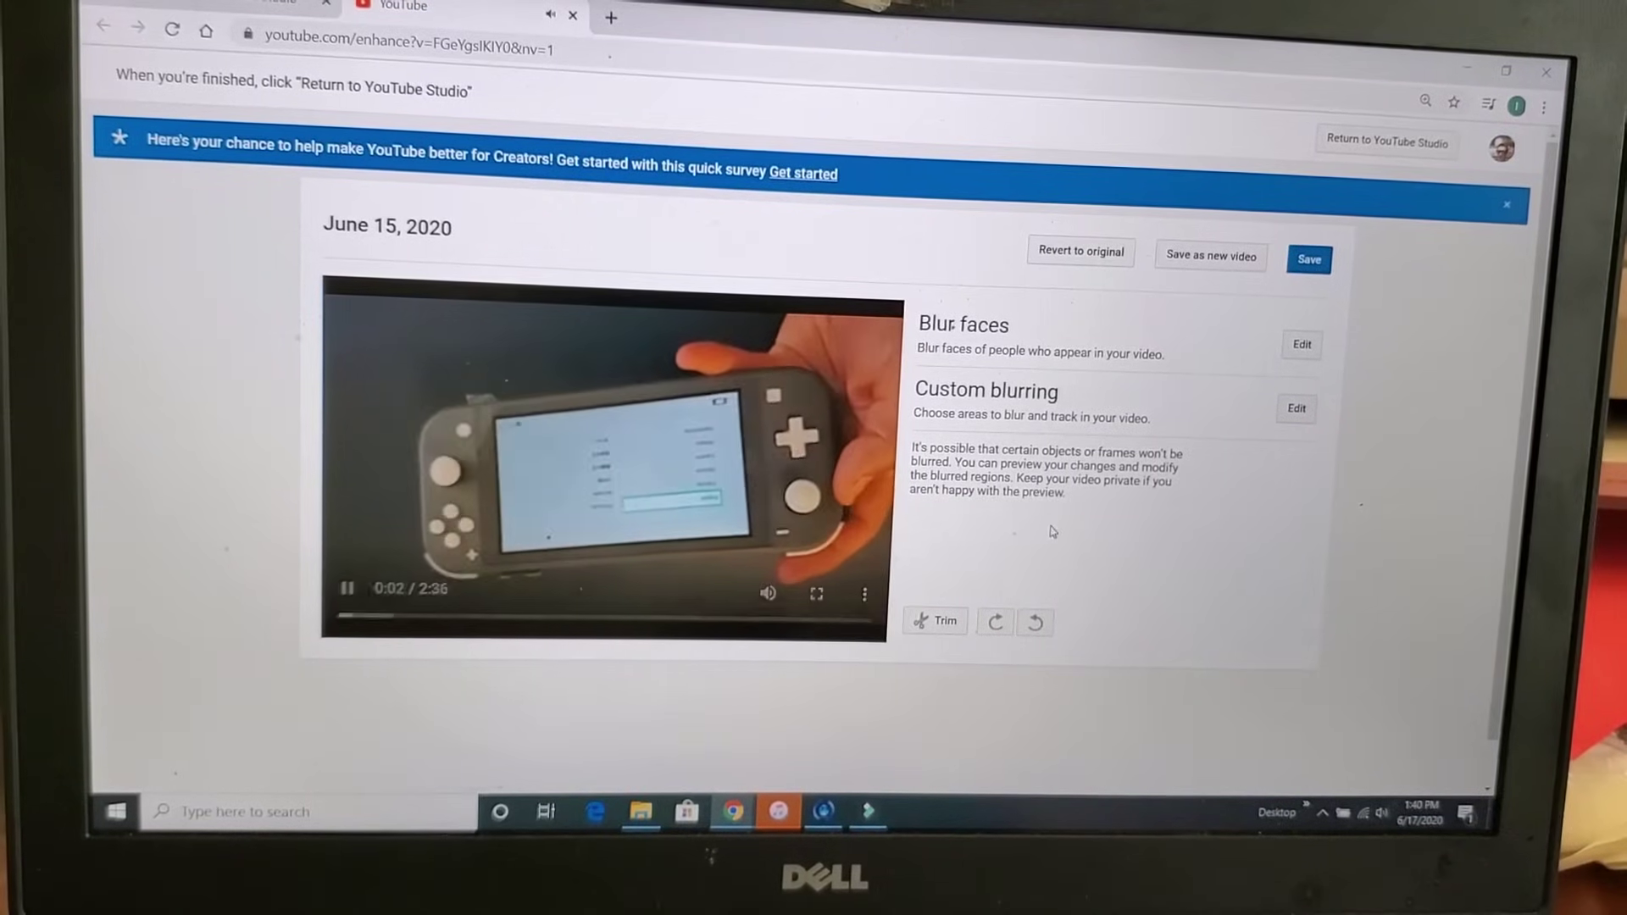
pyautogui.click(996, 623)
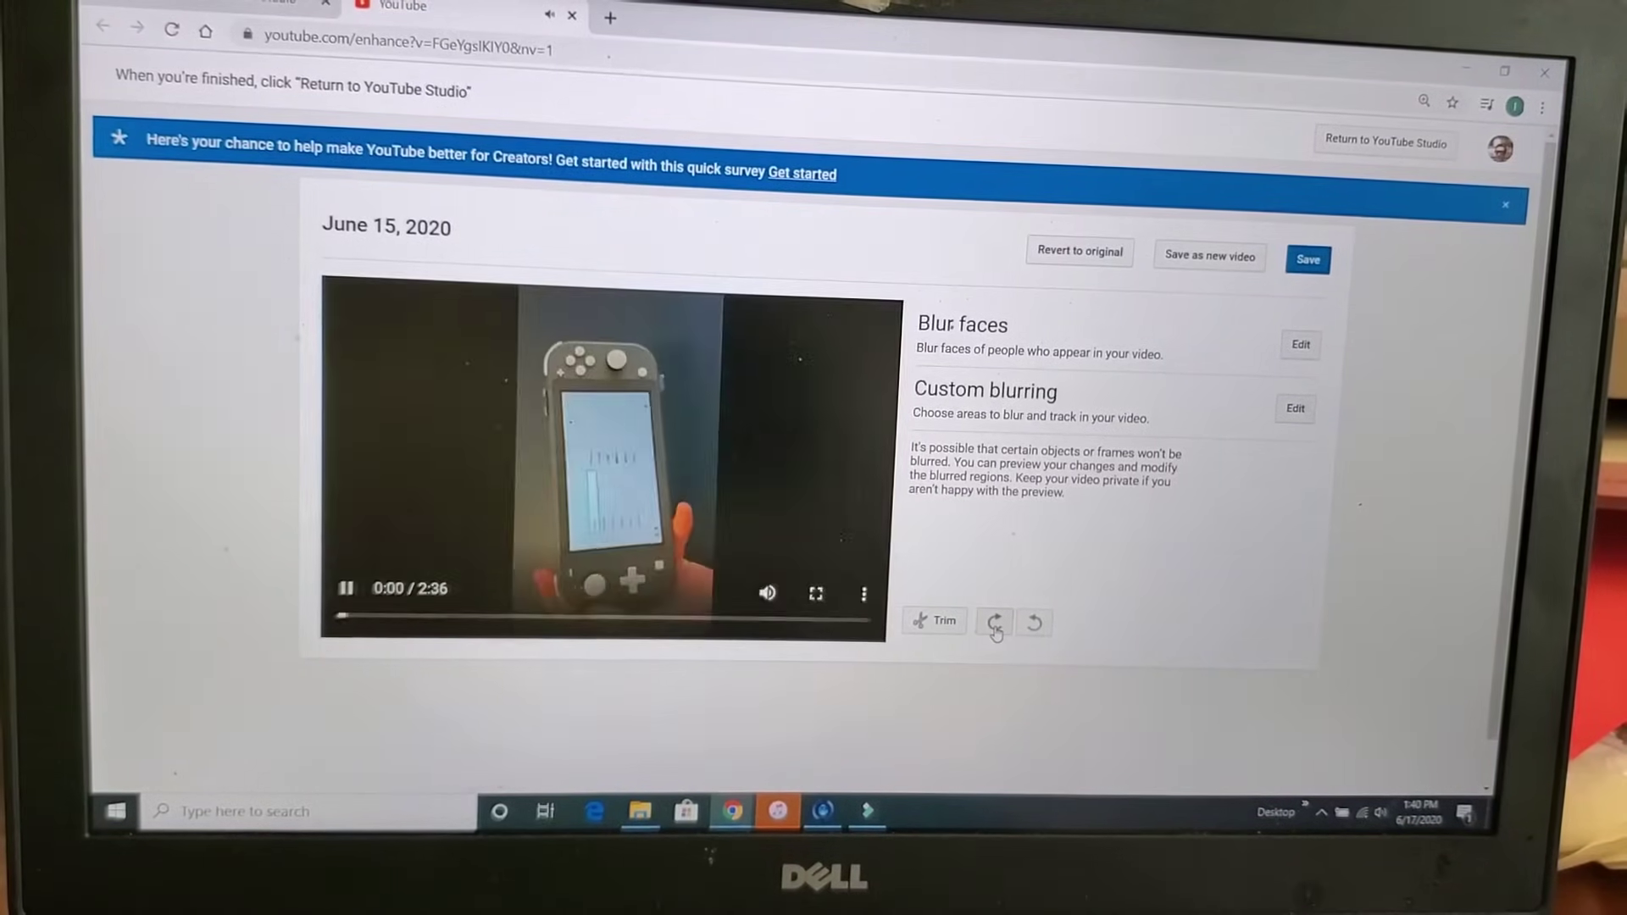
pyautogui.click(995, 625)
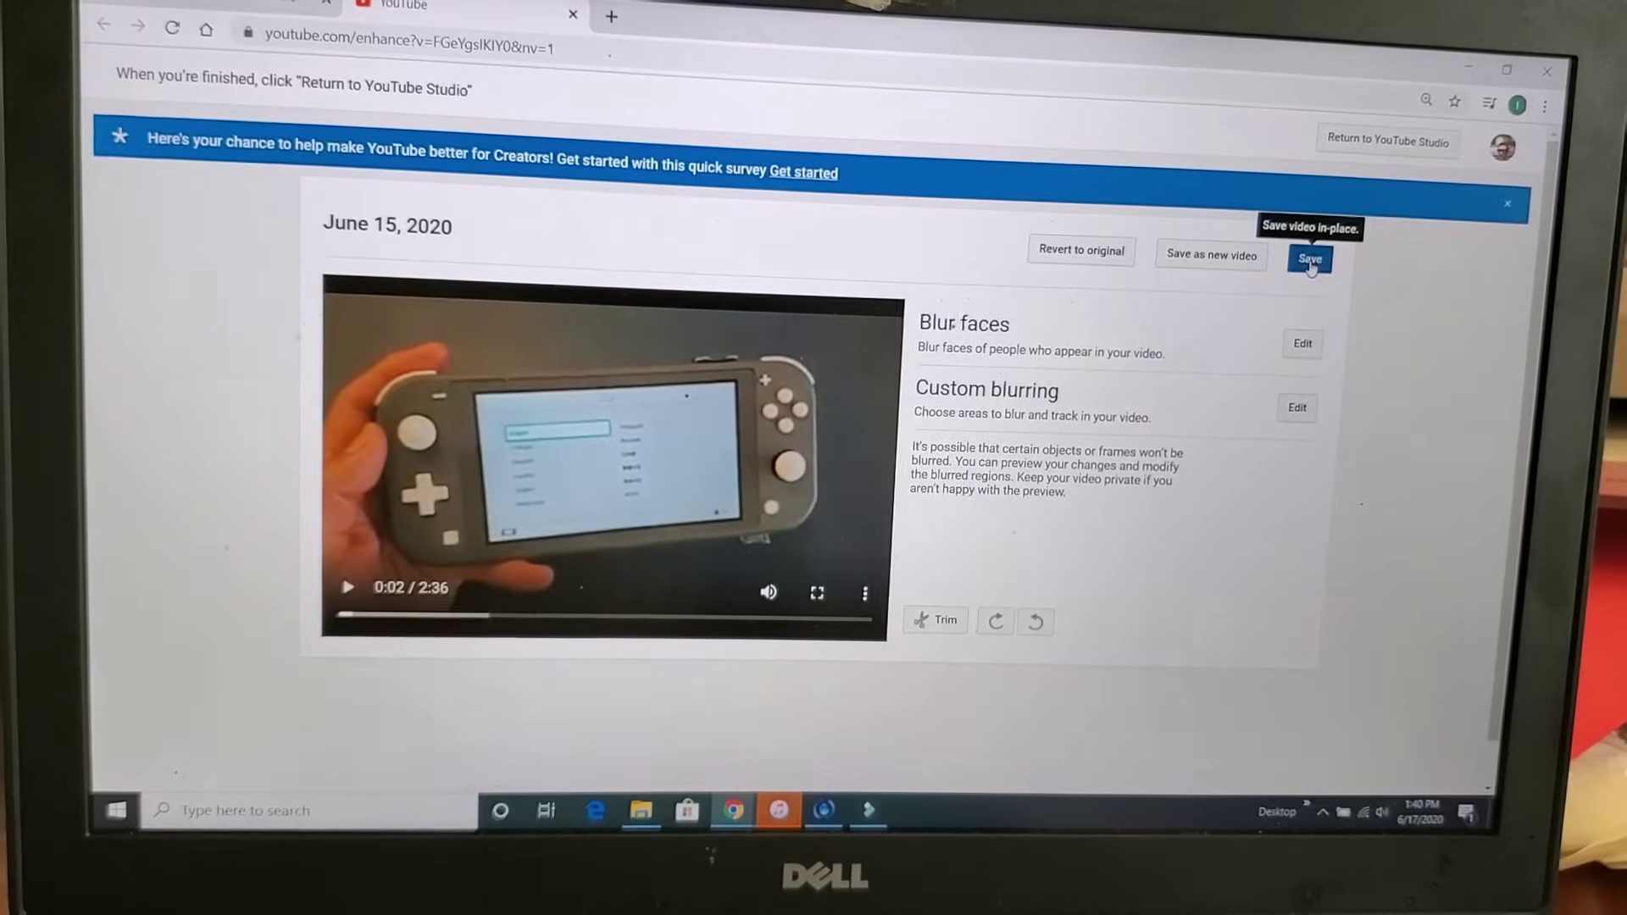
pyautogui.click(1311, 259)
pyautogui.click(1068, 492)
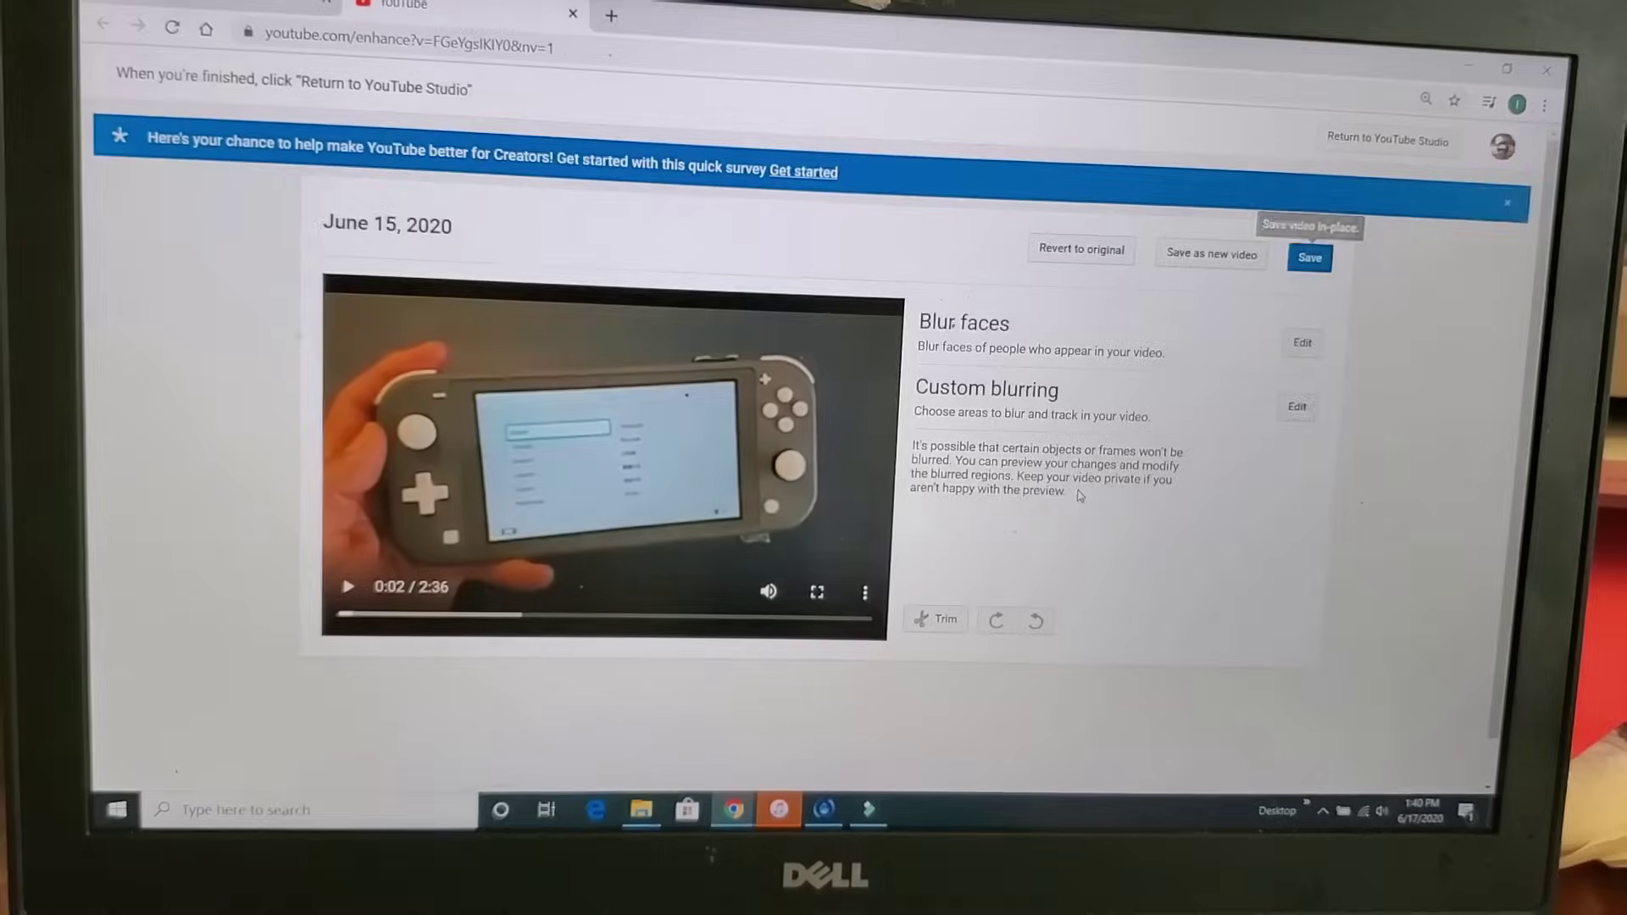